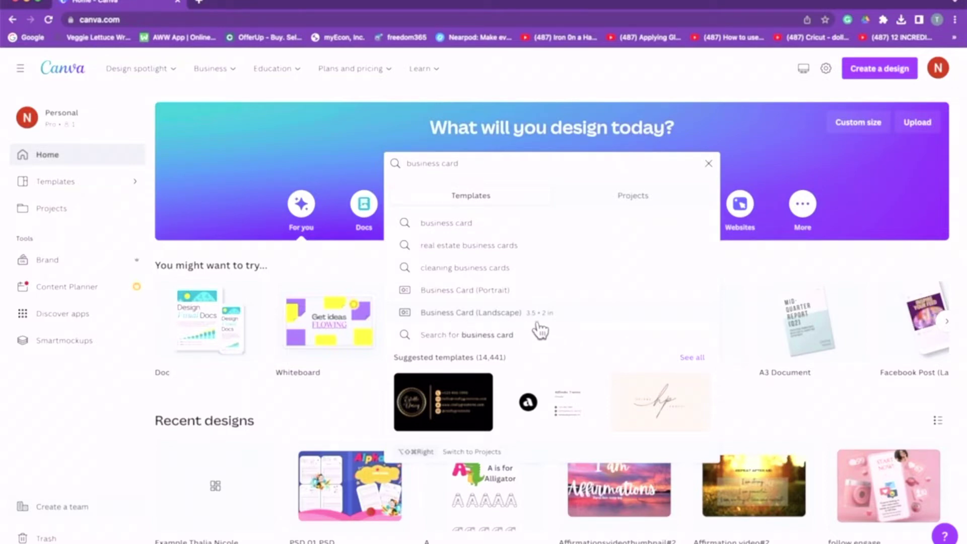
Browse the Business Card (Landscape) templates and preview the Simple Elegant Business Card.
{"action": "left_click", "coordinate": [564, 318]}
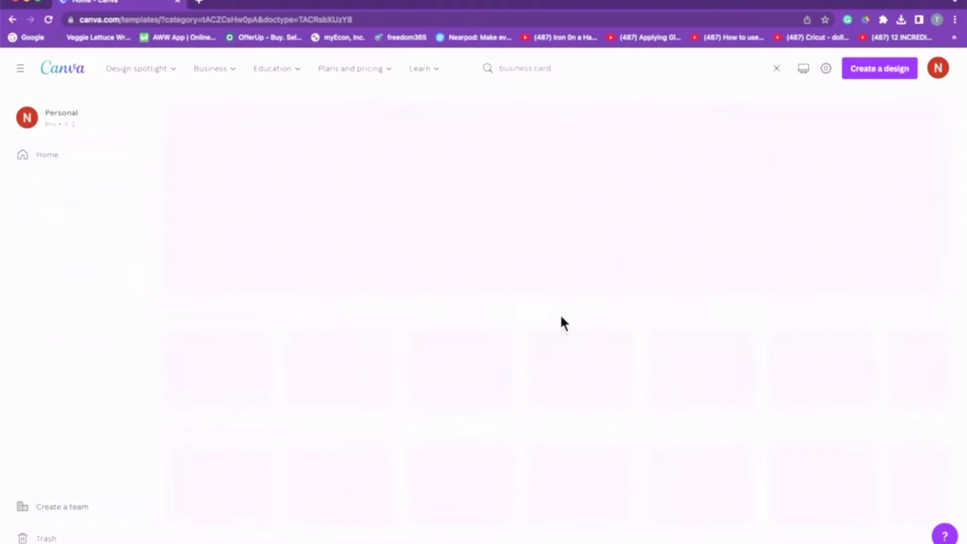
{"action": "scroll", "coordinate": [718, 474], "scroll_direction": "down", "scroll_amount": 10}
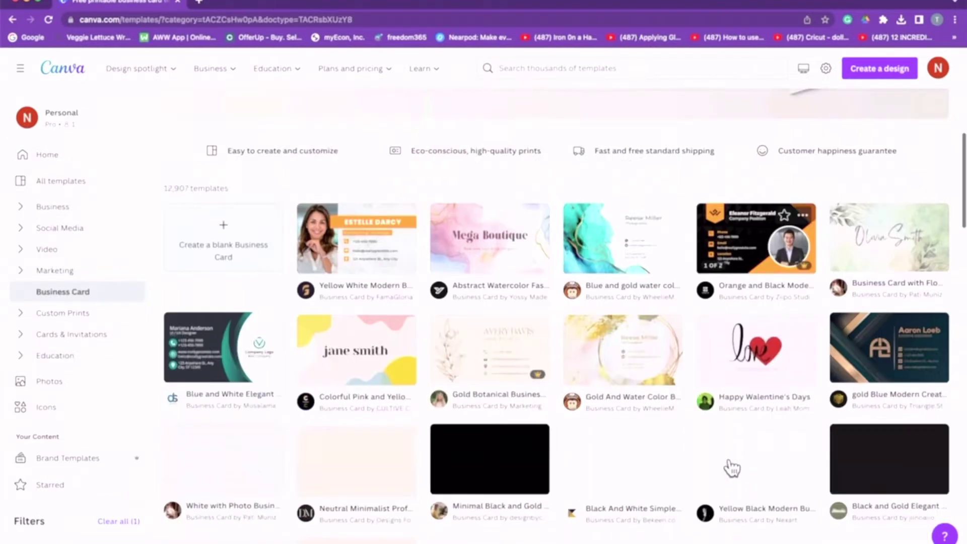
{"action": "scroll", "coordinate": [732, 468], "scroll_direction": "up", "scroll_amount": 9}
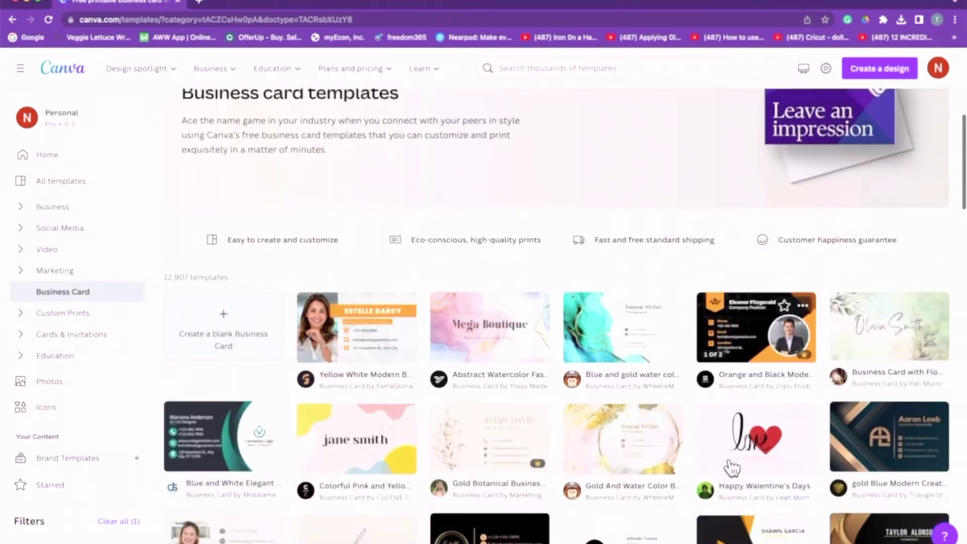
{"action": "scroll", "coordinate": [732, 469], "scroll_direction": "down", "scroll_amount": 7}
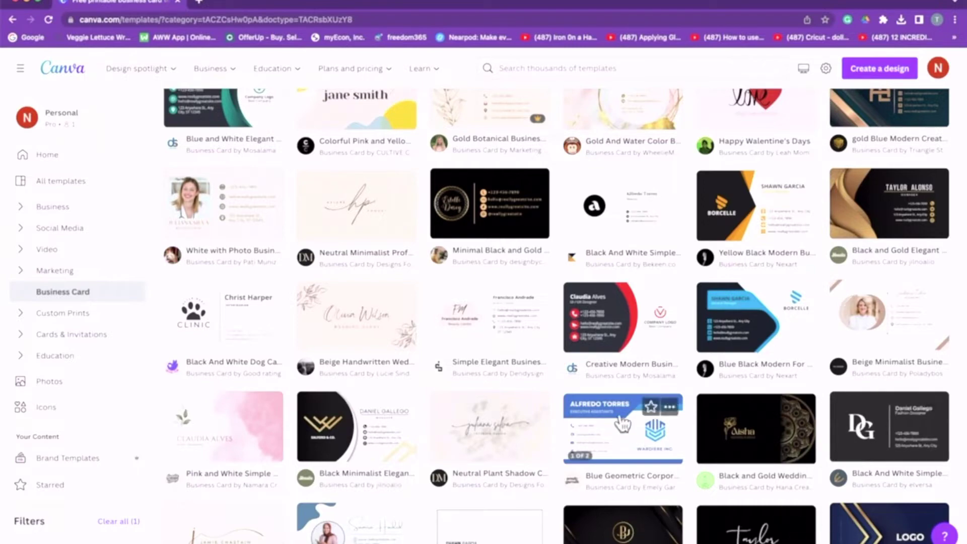
{"action": "scroll", "coordinate": [598, 242], "scroll_direction": "up", "scroll_amount": 6}
{"action": "scroll", "coordinate": [597, 242], "scroll_direction": "up", "scroll_amount": 3}
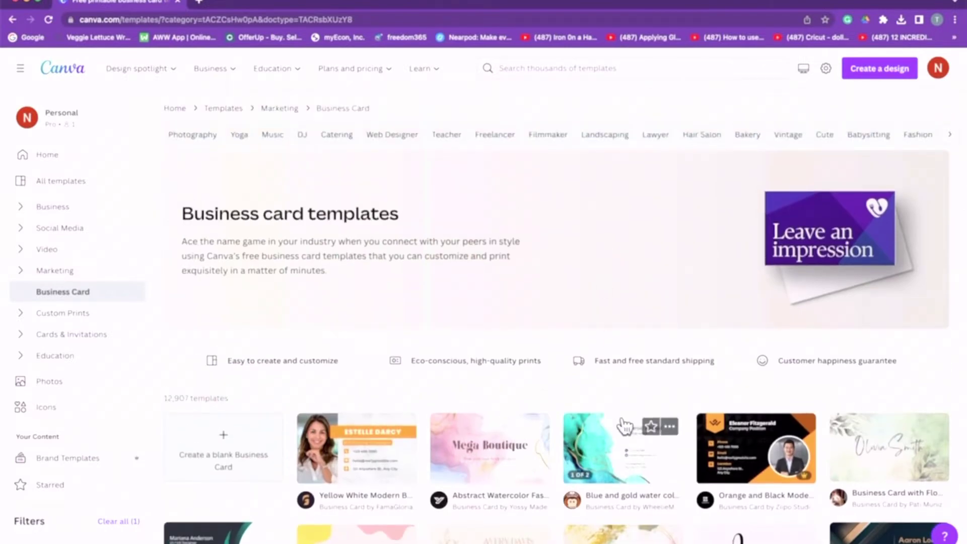
{"action": "scroll", "coordinate": [627, 425], "scroll_direction": "down", "scroll_amount": 6}
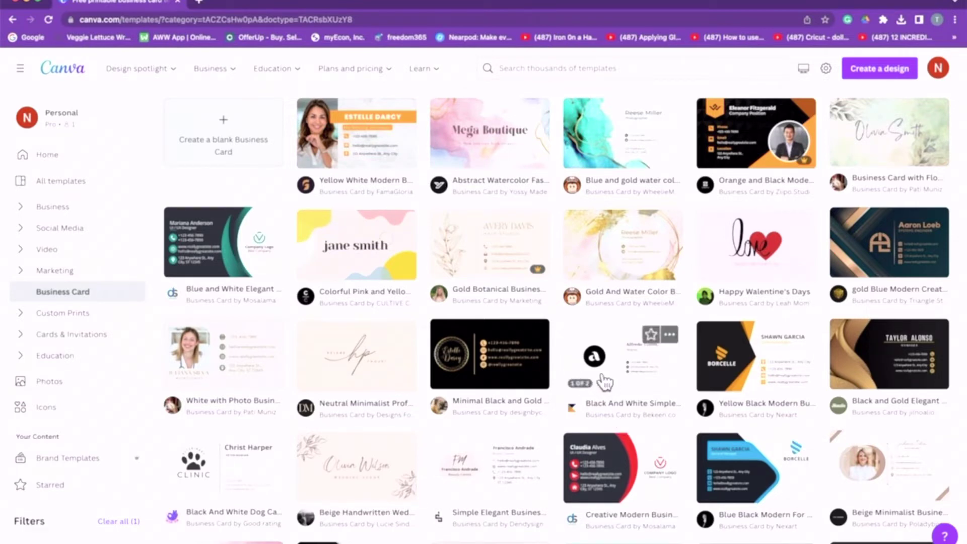
{"action": "scroll", "coordinate": [587, 378], "scroll_direction": "down", "scroll_amount": 10}
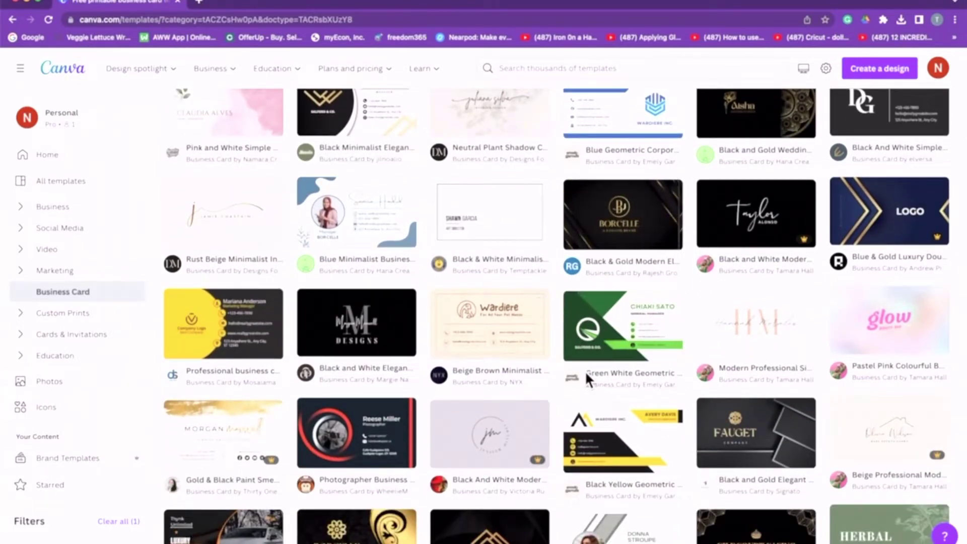
{"action": "scroll", "coordinate": [508, 471], "scroll_direction": "down", "scroll_amount": 7}
{"action": "scroll", "coordinate": [509, 473], "scroll_direction": "down", "scroll_amount": 12}
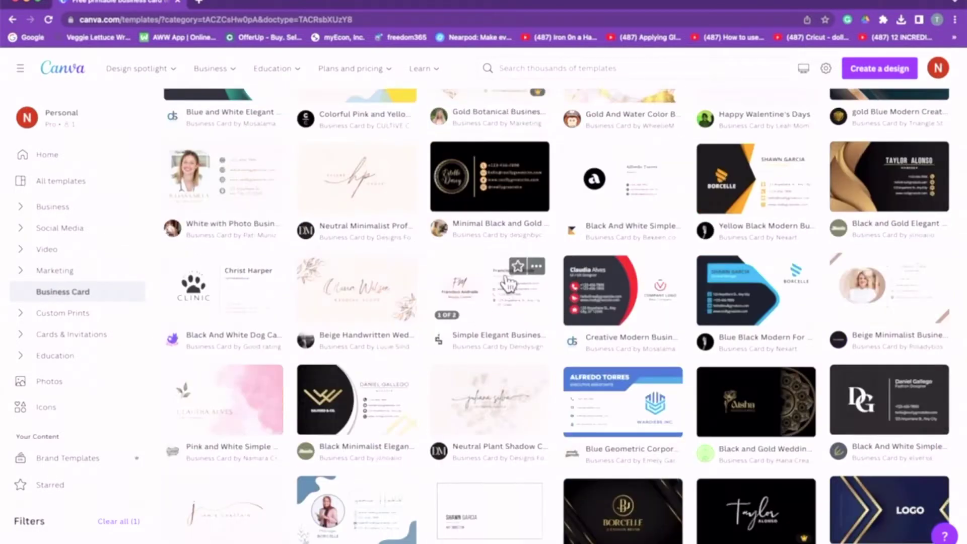
{"action": "left_click", "coordinate": [519, 286]}
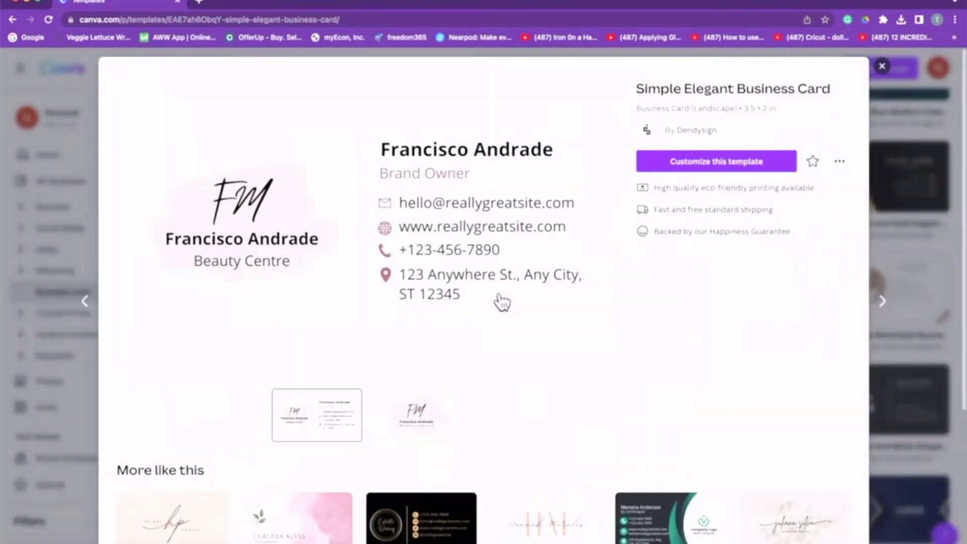
Customize the Simple Elegant template, check both pages, and select page 2's pink brush background.
{"action": "left_click", "coordinate": [718, 165]}
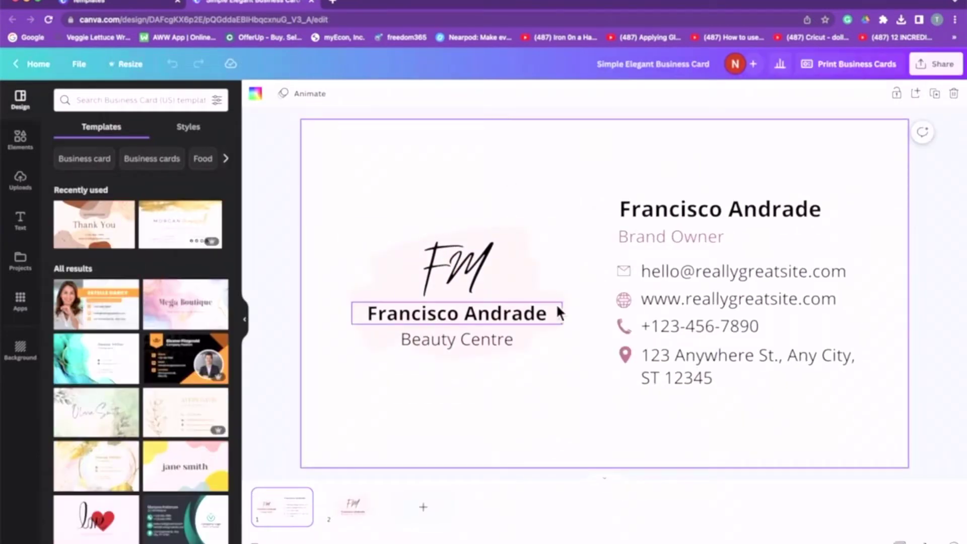
{"action": "scroll", "coordinate": [613, 371], "scroll_direction": "down", "scroll_amount": 3}
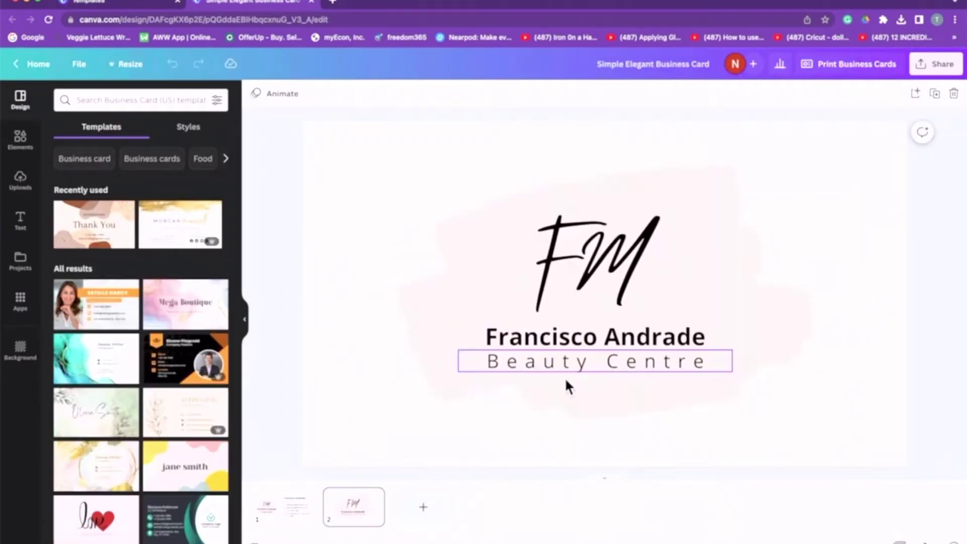
{"action": "left_click", "coordinate": [286, 511]}
{"action": "left_click", "coordinate": [353, 525]}
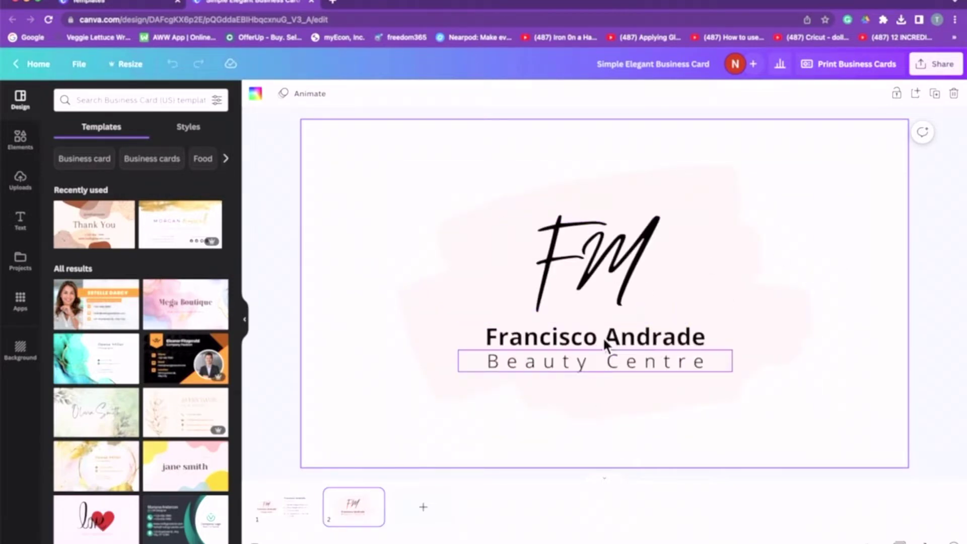
{"action": "left_click", "coordinate": [726, 226]}
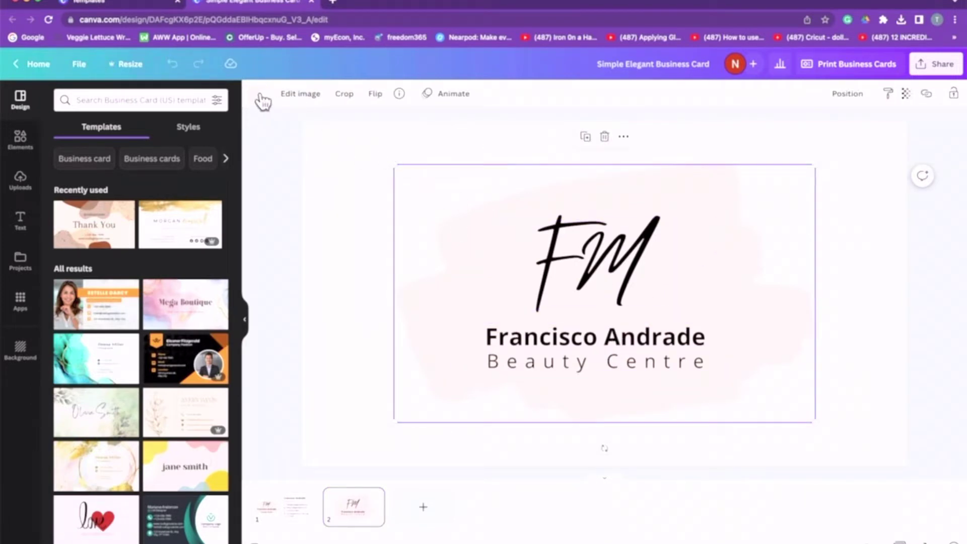
Recolour the brush background light orange and retype the FM monogram as TD.
{"action": "left_click", "coordinate": [259, 97]}
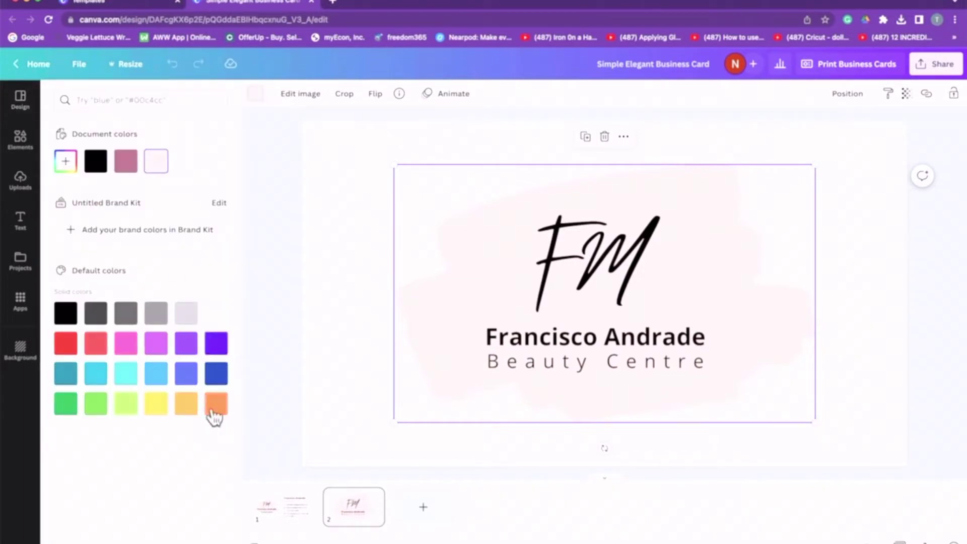
{"action": "left_click", "coordinate": [187, 405]}
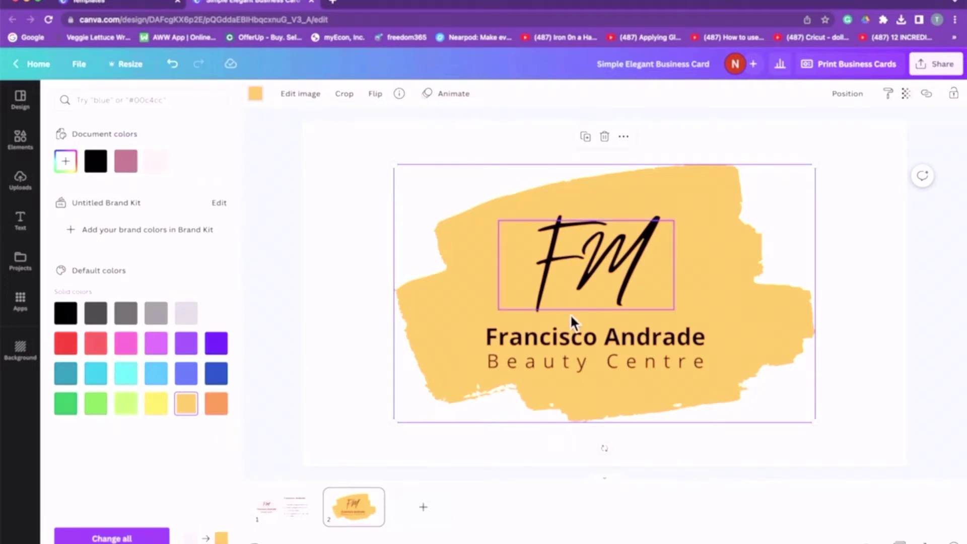
{"action": "left_click", "coordinate": [636, 258]}
{"action": "left_click", "coordinate": [636, 258]}
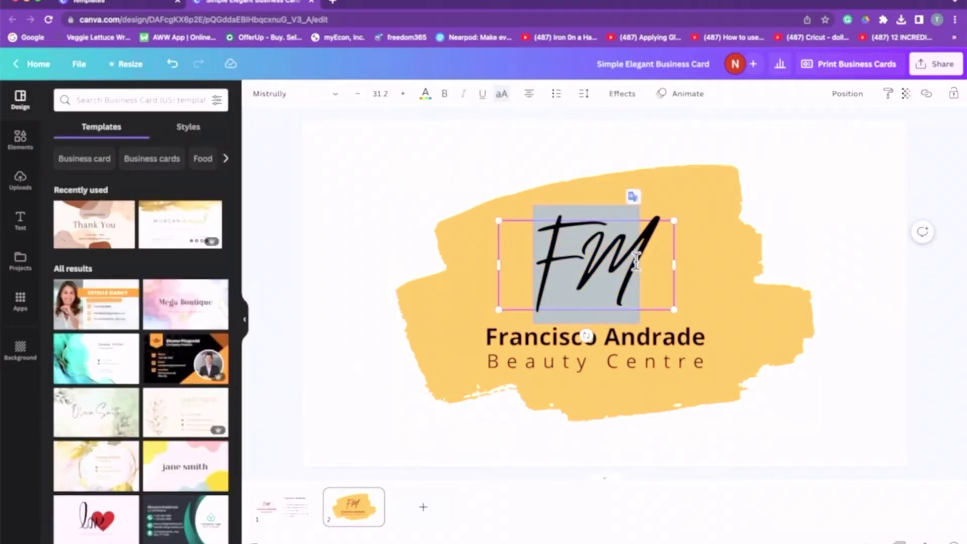
{"action": "type", "text": "TD"}
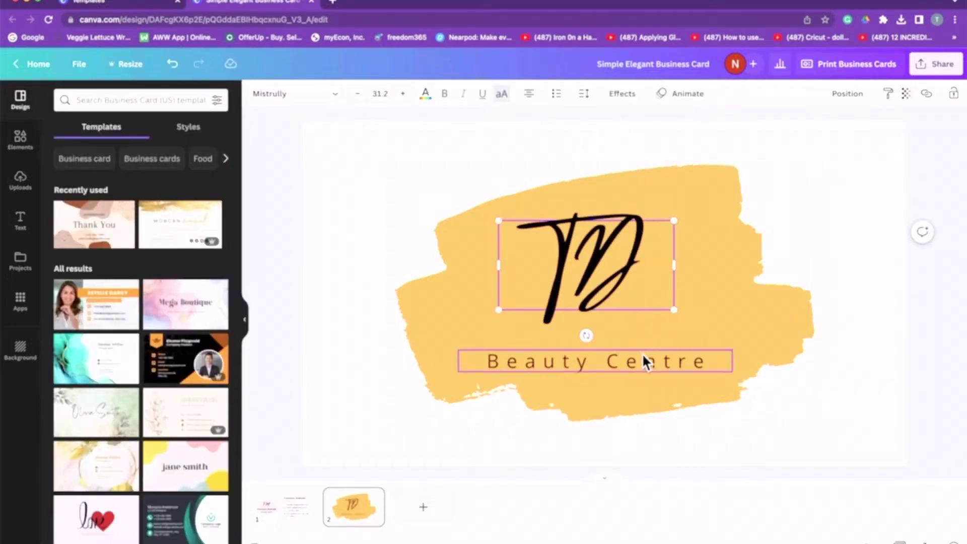
{"action": "left_click", "coordinate": [629, 334]}
Undo the accidental edits to restore the name line, then change the monogram's M to D.
{"action": "left_click", "coordinate": [173, 64]}
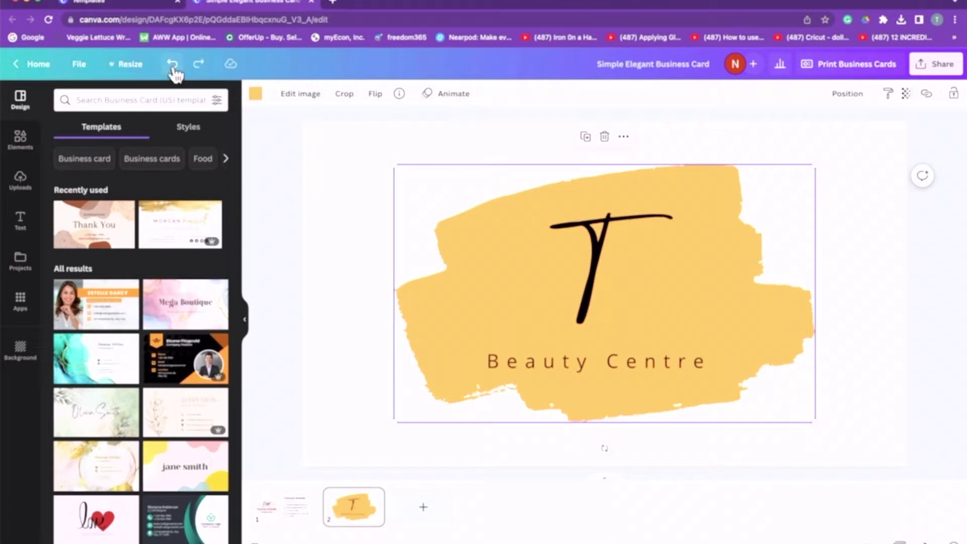
{"action": "left_click", "coordinate": [172, 64]}
{"action": "left_click", "coordinate": [173, 65]}
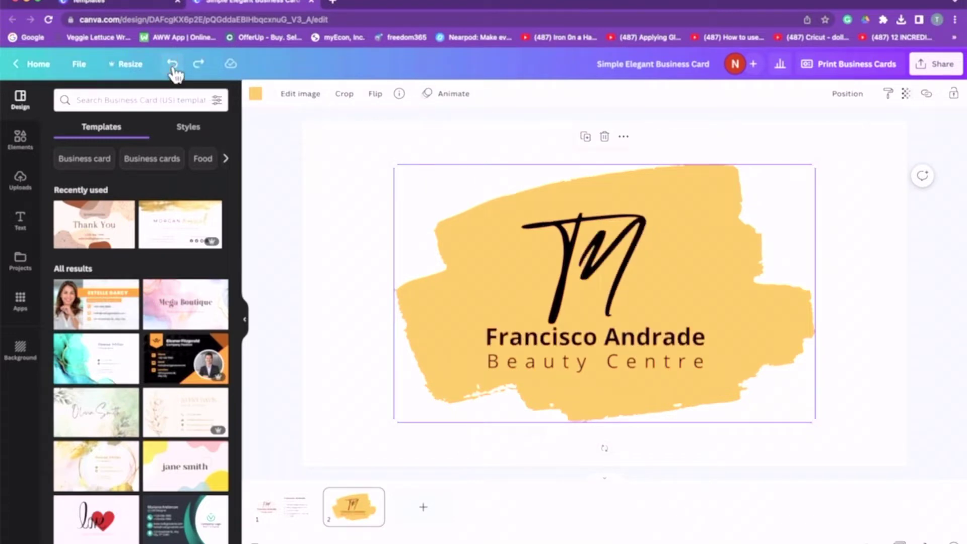
{"action": "double_click", "coordinate": [575, 249]}
{"action": "left_click", "coordinate": [643, 256]}
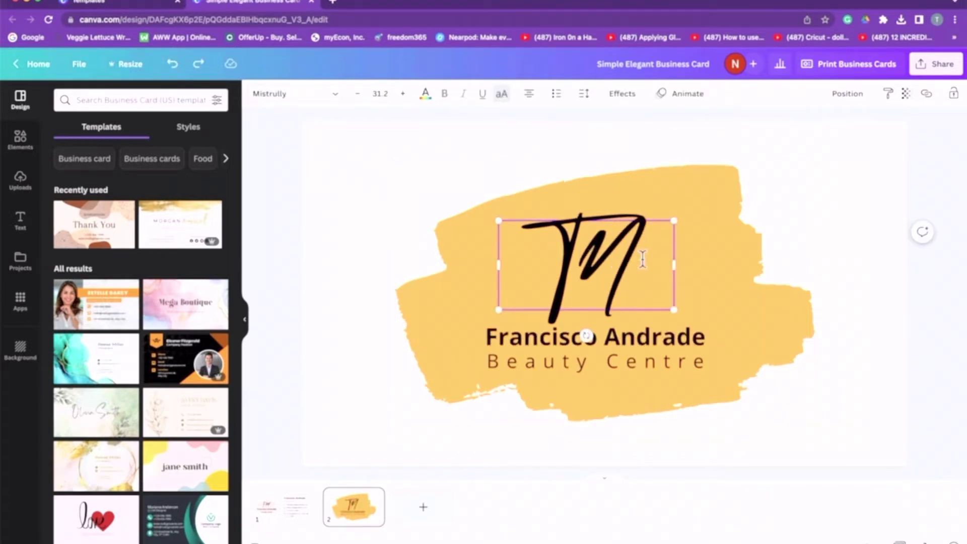
{"action": "key", "text": "BackSpace"}
{"action": "type", "text": "D"}
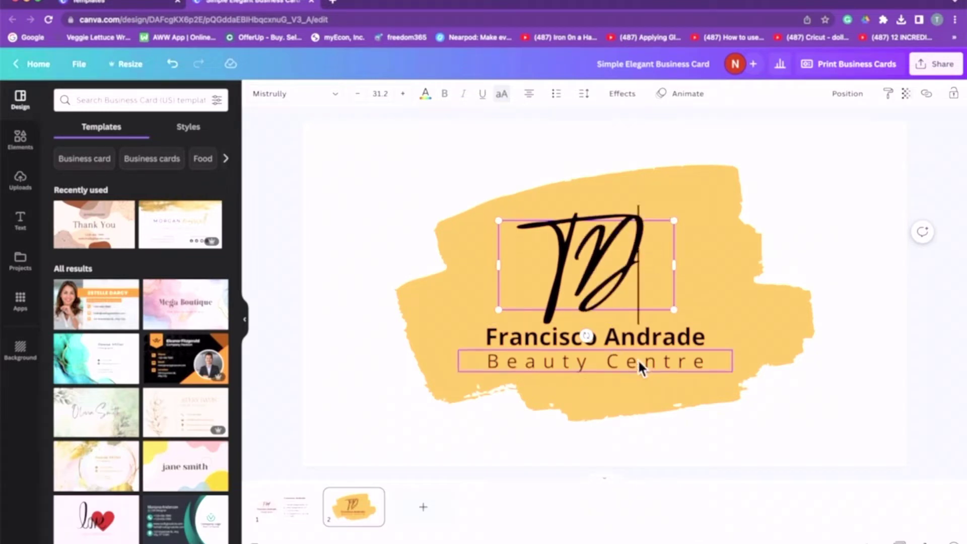
{"action": "left_click", "coordinate": [660, 338]}
Replace the name line with the studio's business name.
{"action": "left_click", "coordinate": [660, 337]}
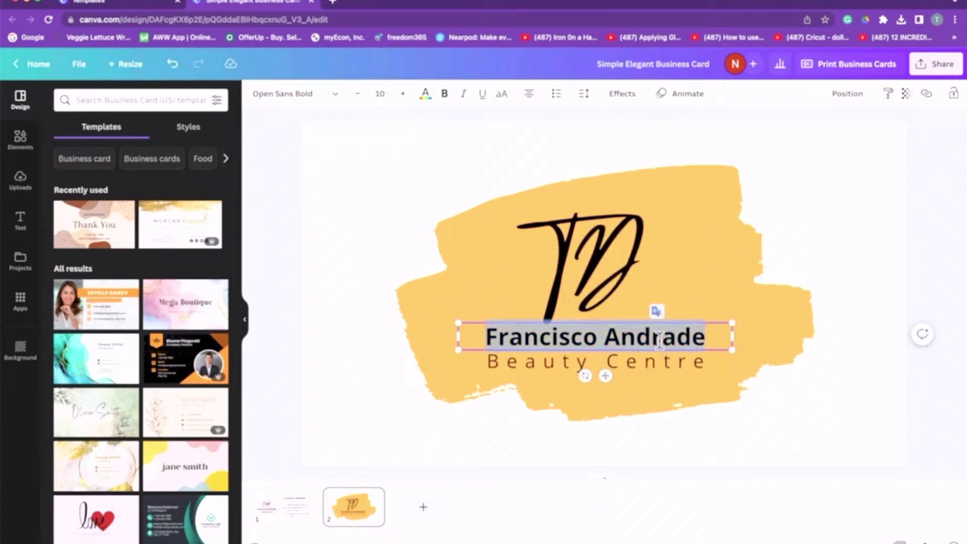
{"action": "key", "text": "BackSpace"}
{"action": "type", "text": "Thala"}
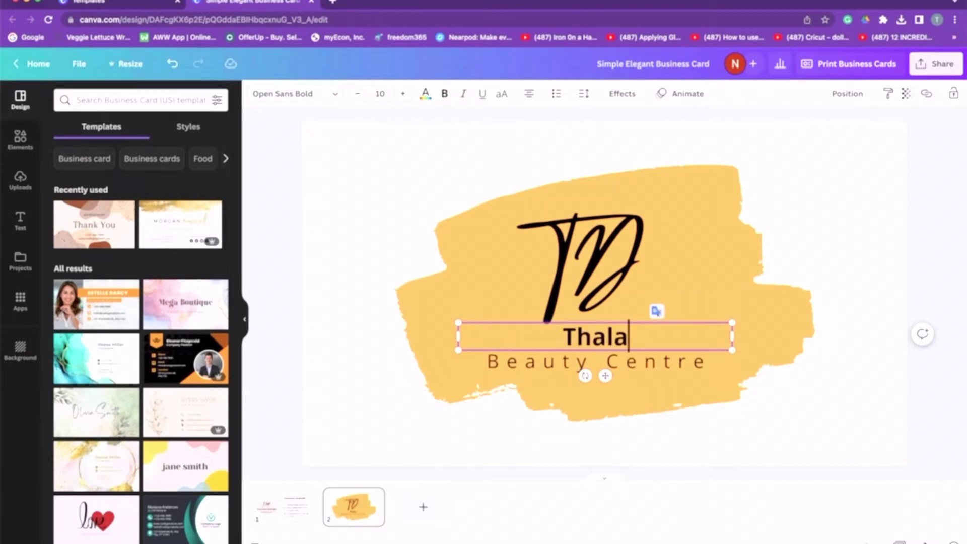
{"action": "key", "text": "BackSpace"}
{"action": "type", "text": "ia"}
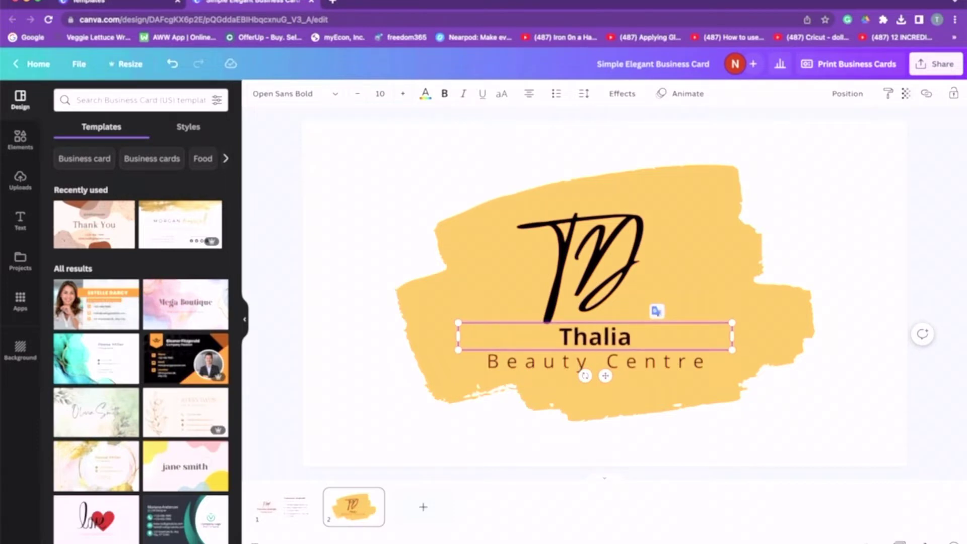
{"action": "type", "text": "'s Designs"}
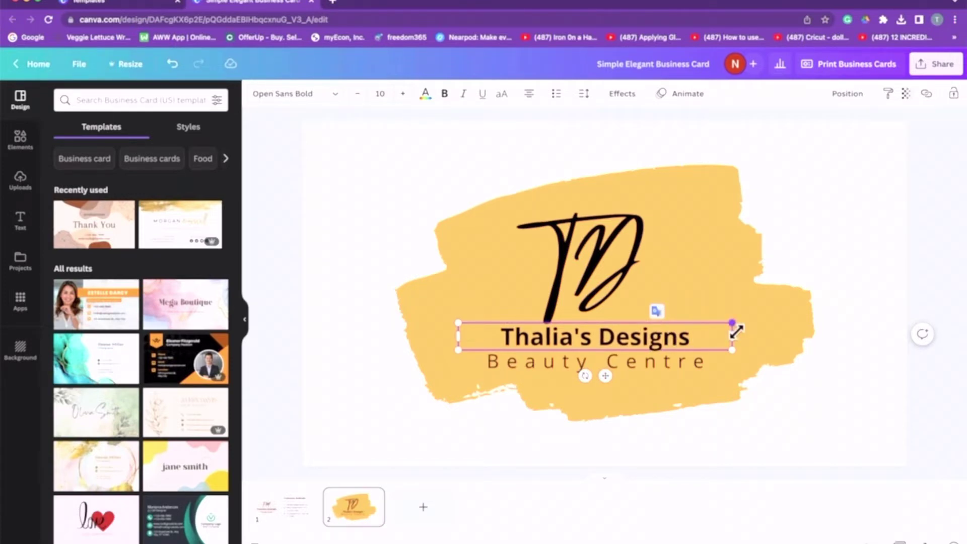
Replace Beauty Centre with 'Graphic Designer' and widen the box to one line.
{"action": "left_click", "coordinate": [533, 371]}
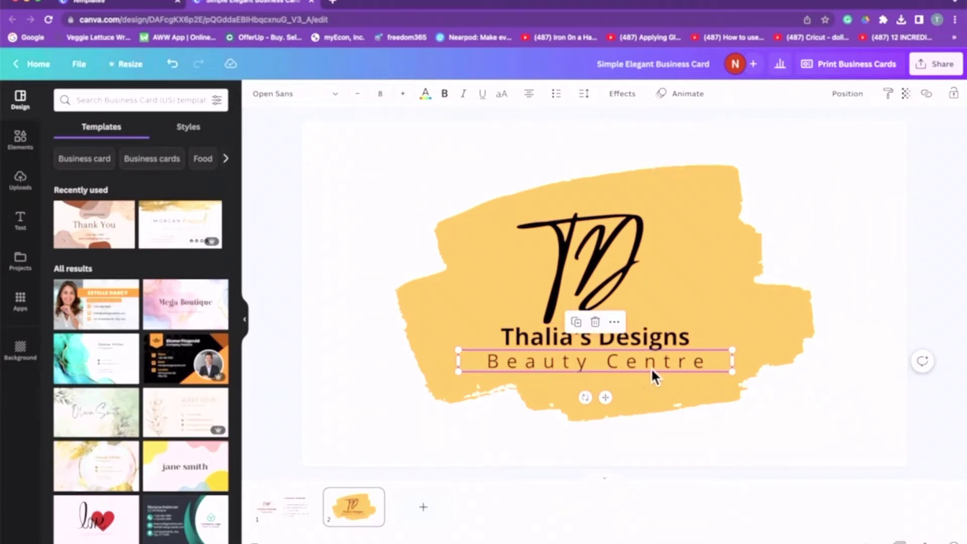
{"action": "double_click", "coordinate": [713, 368]}
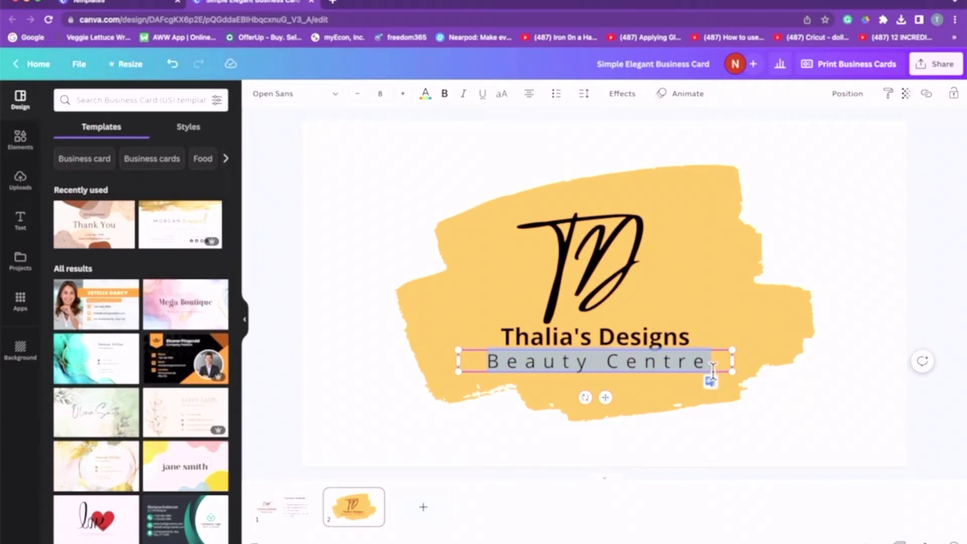
{"action": "key", "text": "BackSpace"}
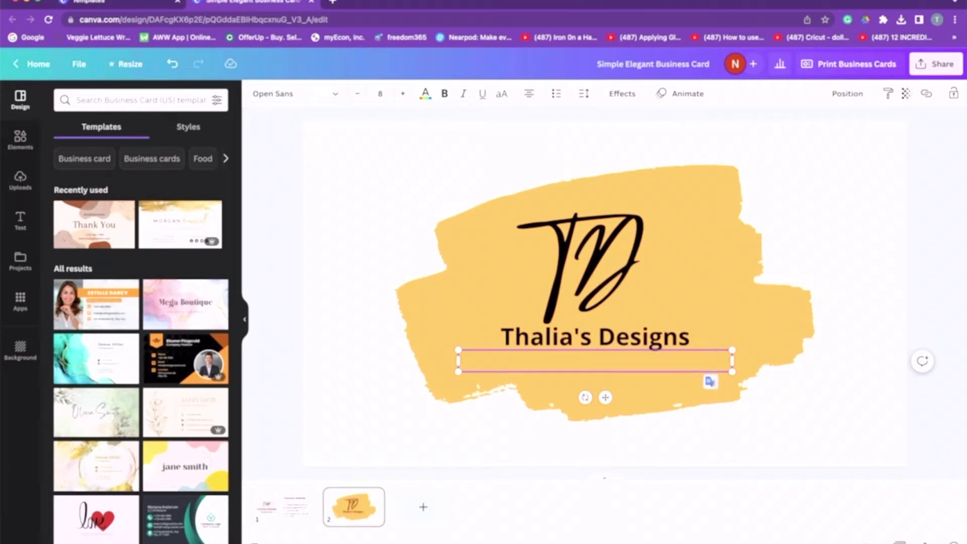
{"action": "type", "text": "Graphic "}
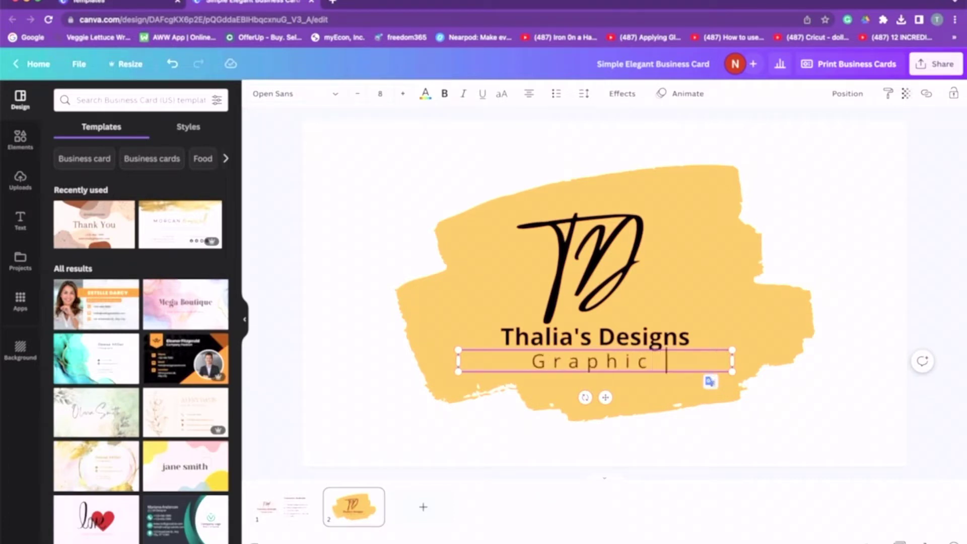
{"action": "type", "text": "Designer"}
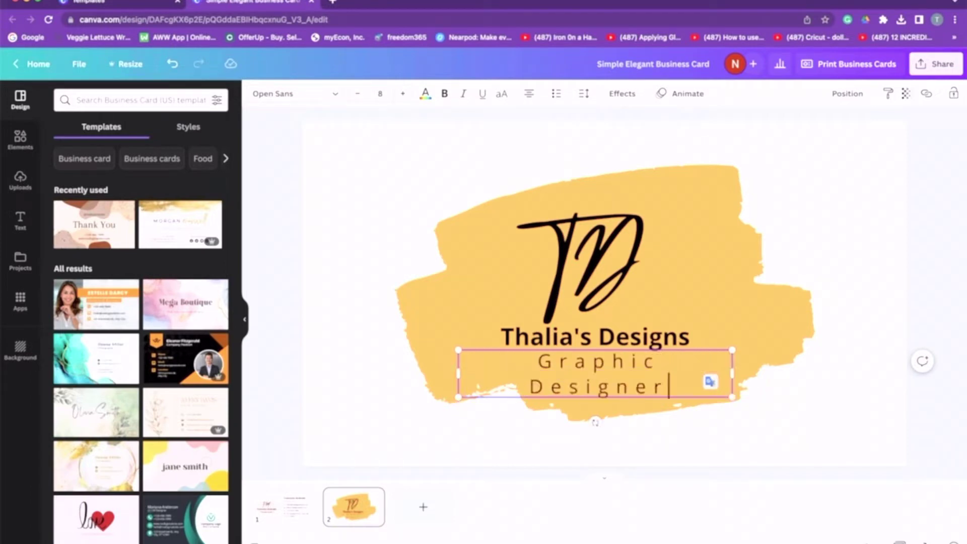
{"action": "left_click_drag", "start_coordinate": [739, 379], "coordinate": [768, 374]}
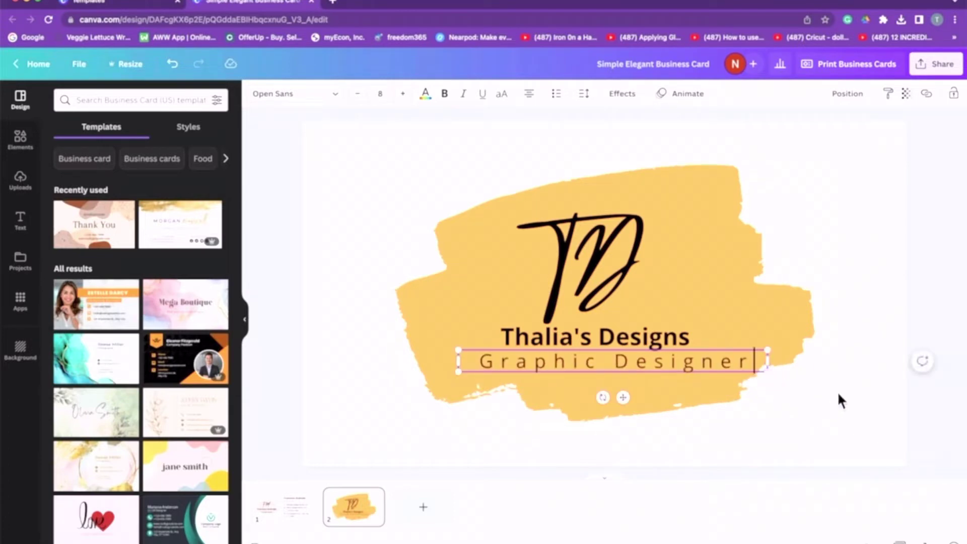
{"action": "left_click", "coordinate": [791, 238]}
Try fonts on the business-name title, from Old Standard through Lazydog, ending on Anonymous Pro.
{"action": "left_click", "coordinate": [612, 334]}
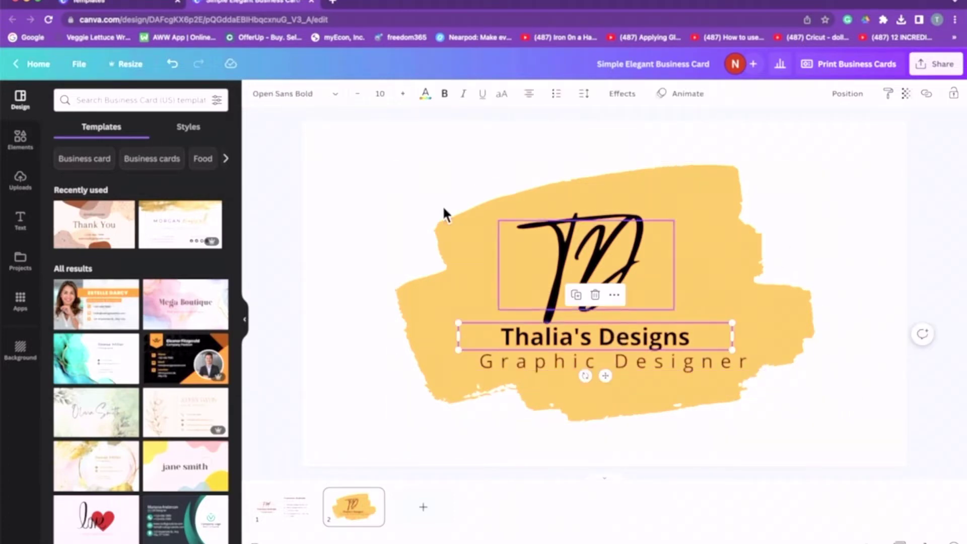
{"action": "left_click", "coordinate": [325, 101]}
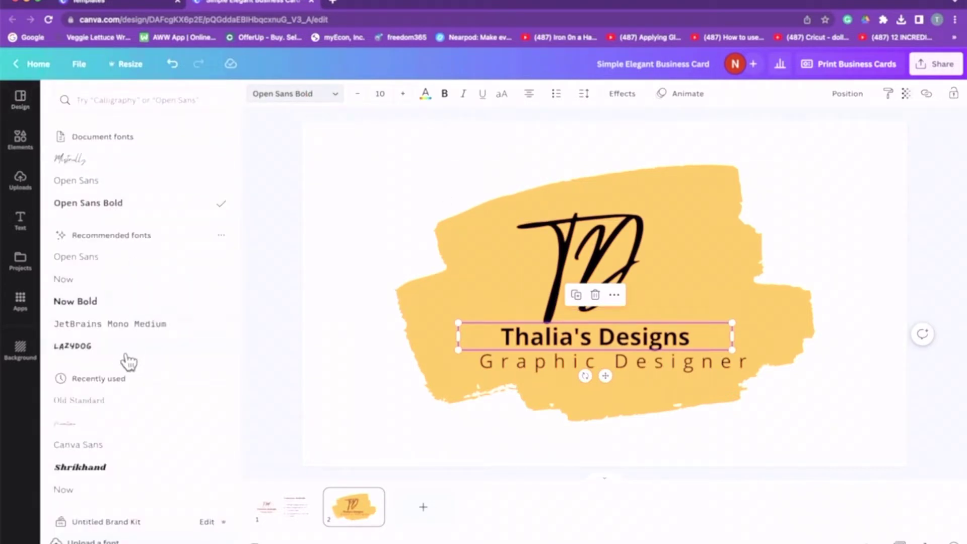
{"action": "left_click", "coordinate": [130, 404]}
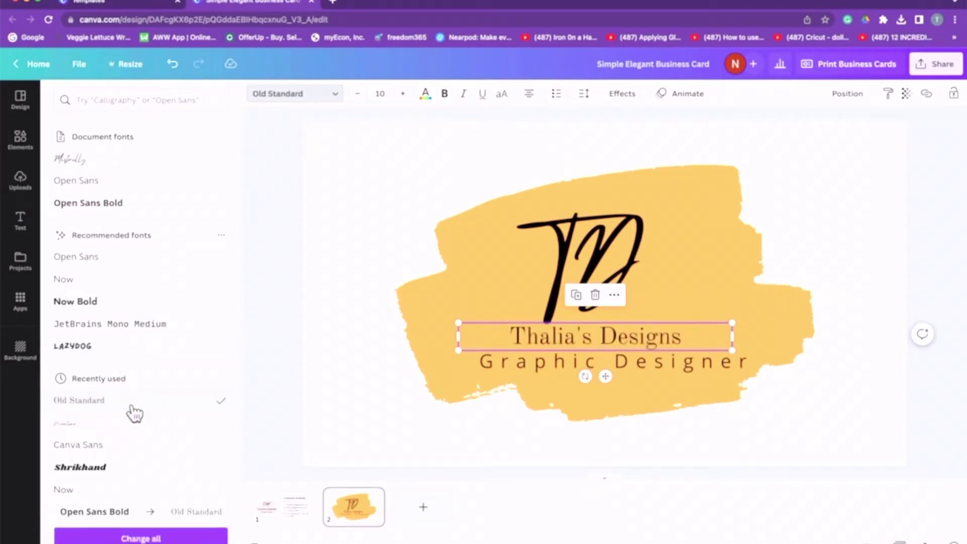
{"action": "left_click", "coordinate": [126, 470]}
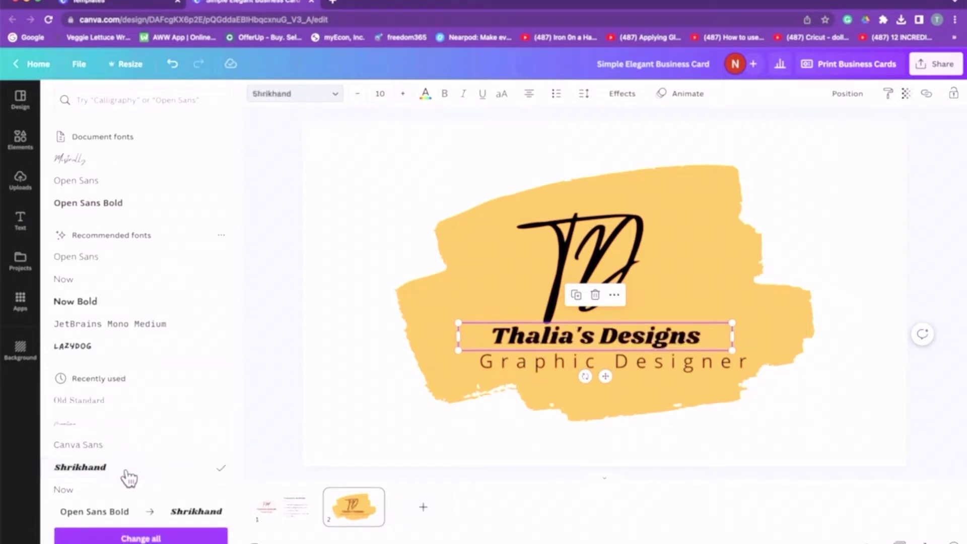
{"action": "left_click", "coordinate": [116, 446]}
{"action": "left_click", "coordinate": [108, 407]}
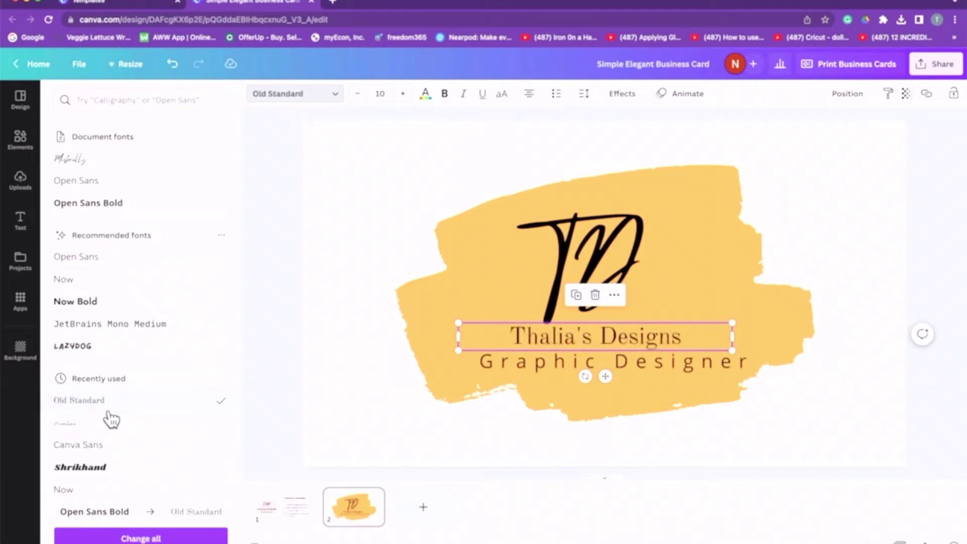
{"action": "left_click", "coordinate": [106, 426]}
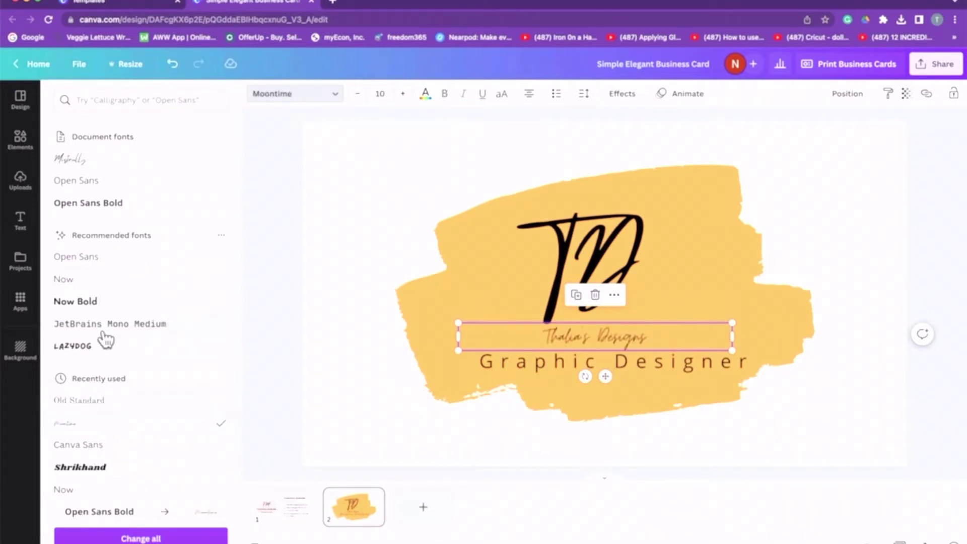
{"action": "left_click", "coordinate": [104, 305]}
{"action": "left_click", "coordinate": [110, 325]}
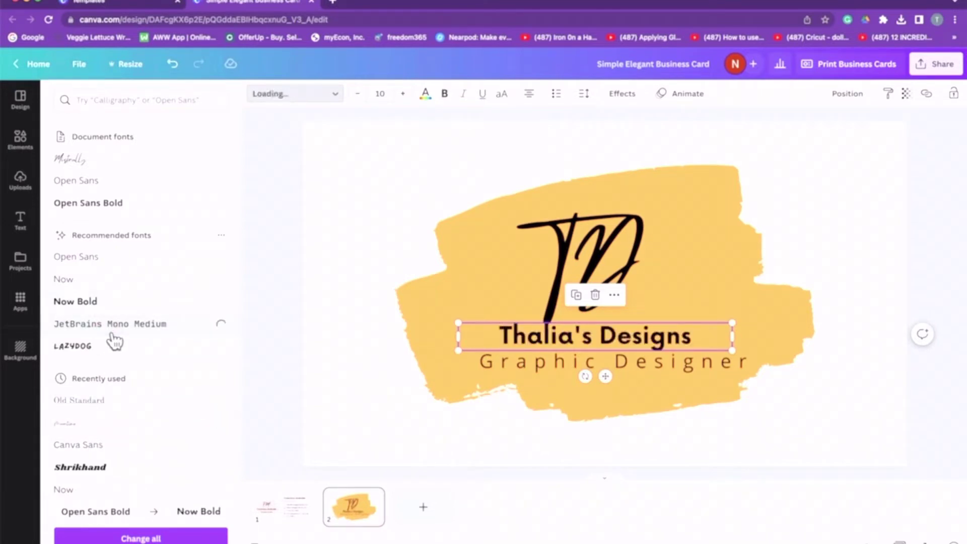
{"action": "left_click", "coordinate": [99, 349]}
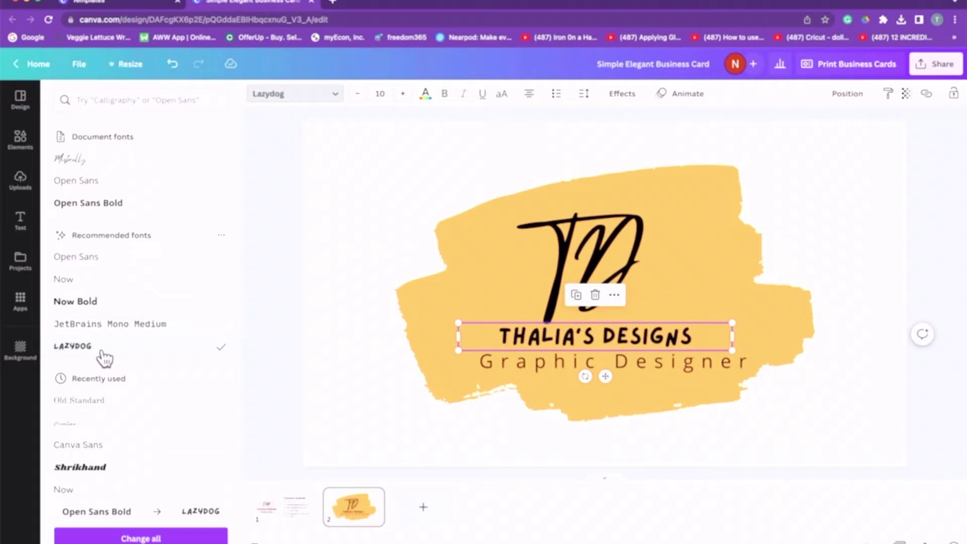
{"action": "scroll", "coordinate": [149, 423], "scroll_direction": "down", "scroll_amount": 5}
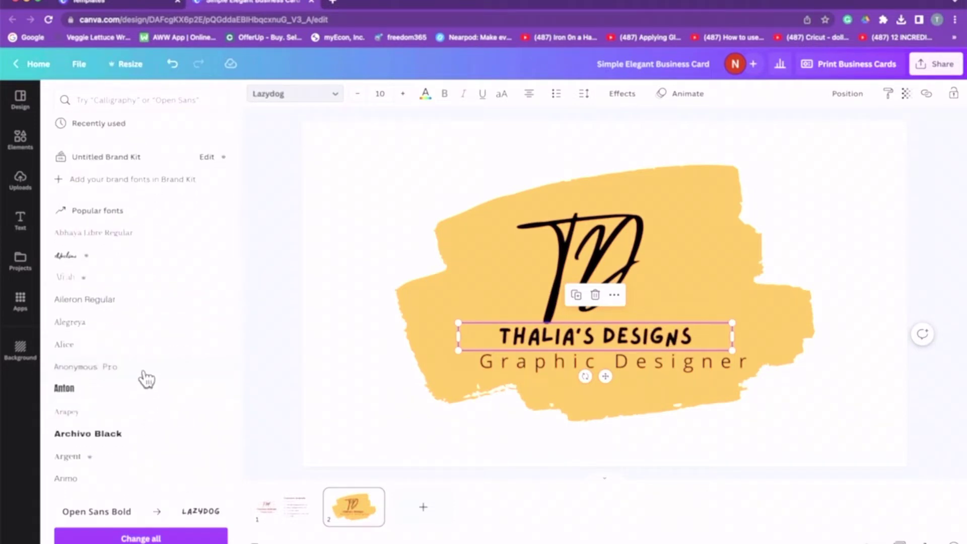
{"action": "left_click", "coordinate": [147, 377]}
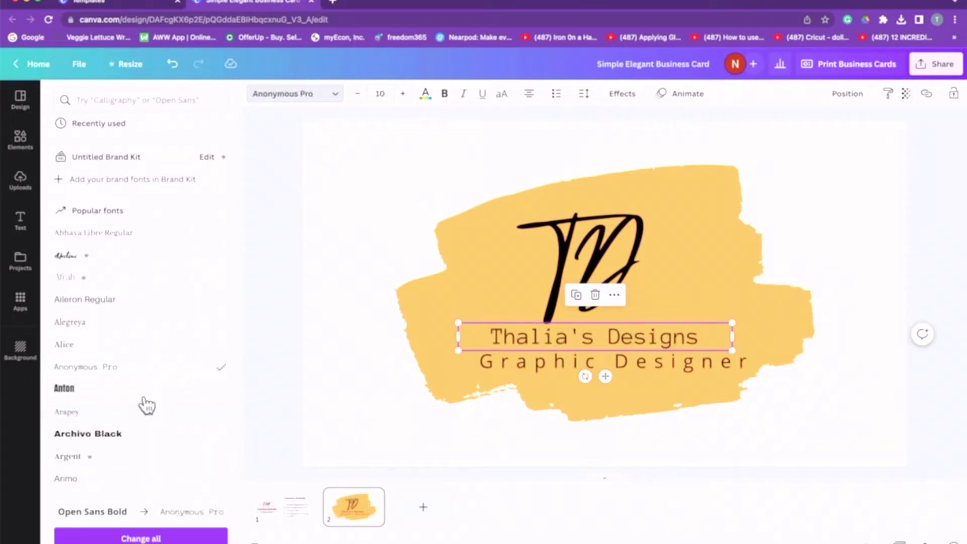
{"action": "scroll", "coordinate": [147, 380], "scroll_direction": "down", "scroll_amount": 5}
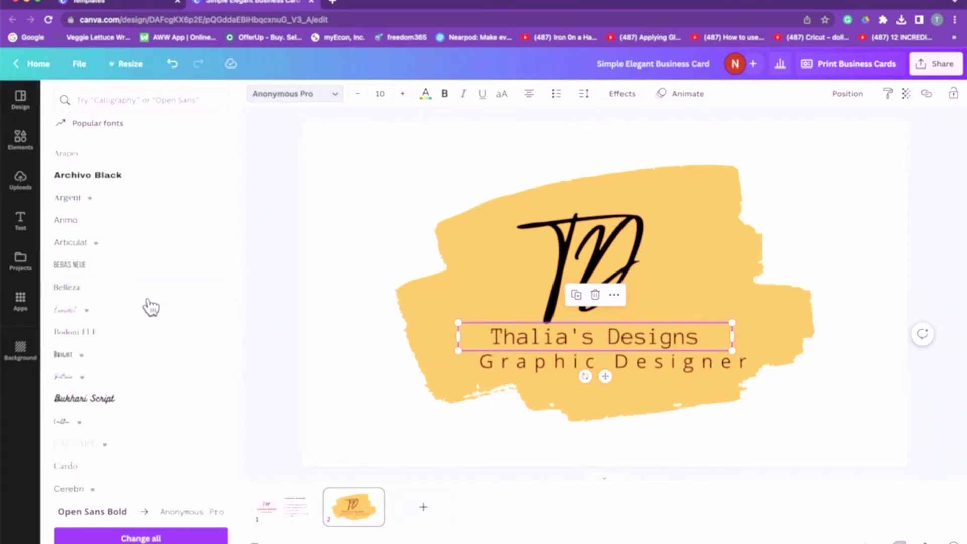
Set the Graphic Designer subtitle in Belleza after trying Arapey.
{"action": "left_click", "coordinate": [504, 363]}
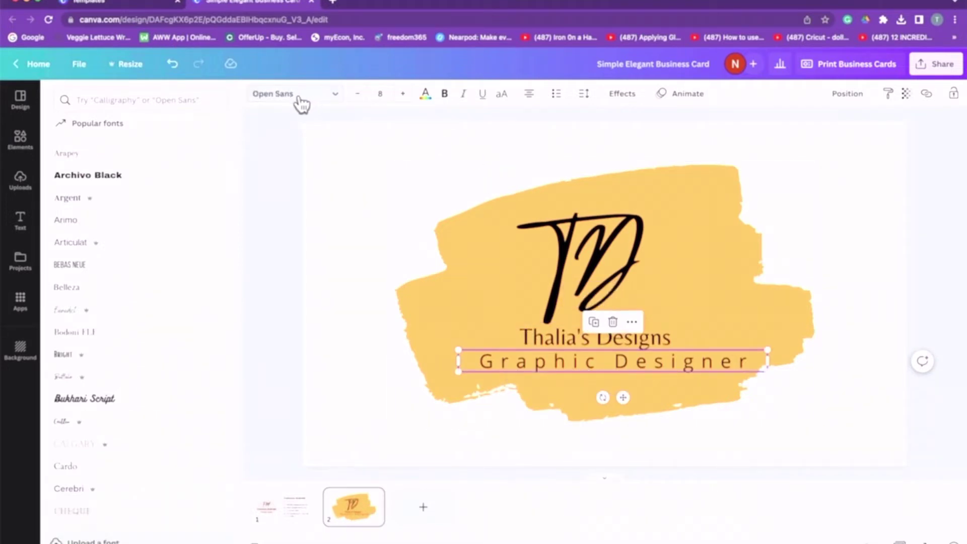
{"action": "left_click", "coordinate": [104, 159]}
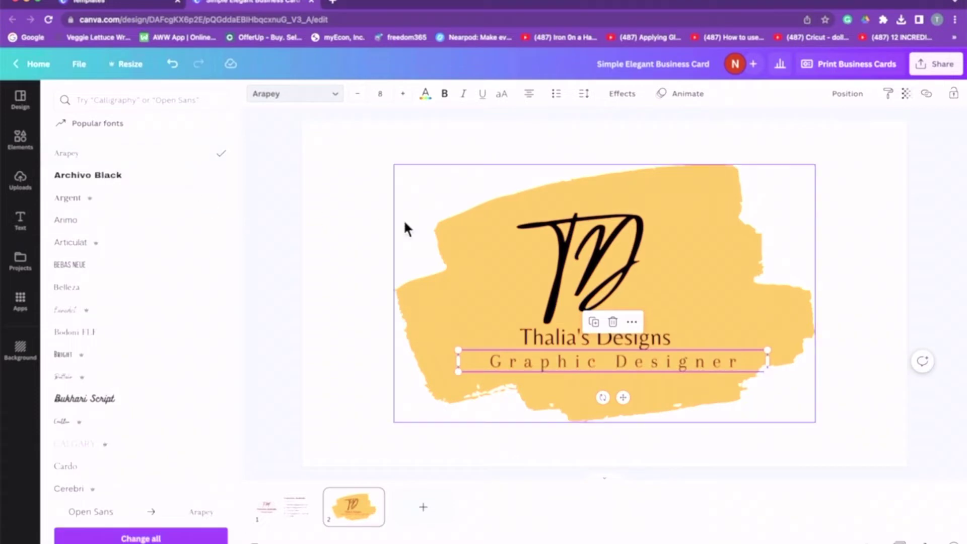
{"action": "left_click", "coordinate": [108, 298]}
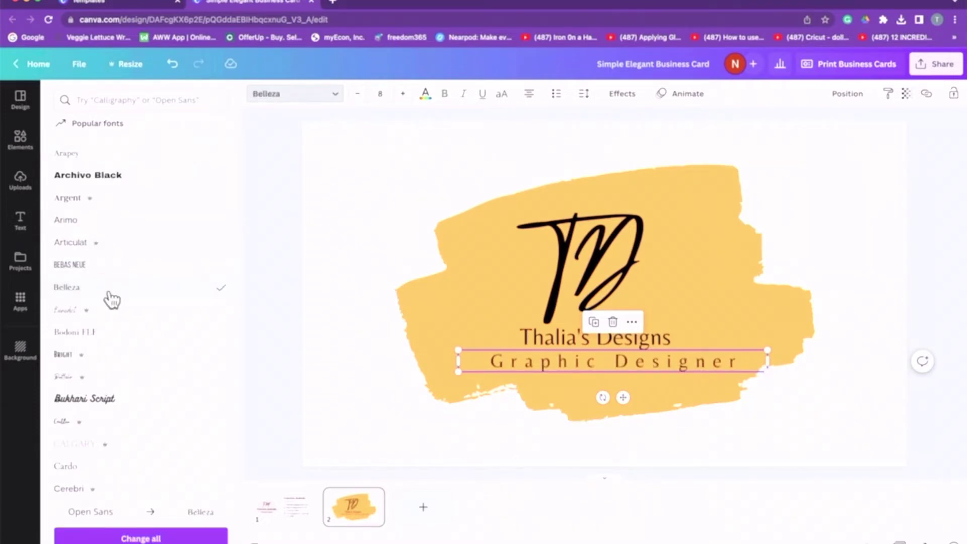
{"action": "left_click", "coordinate": [874, 223]}
{"action": "left_click", "coordinate": [835, 232]}
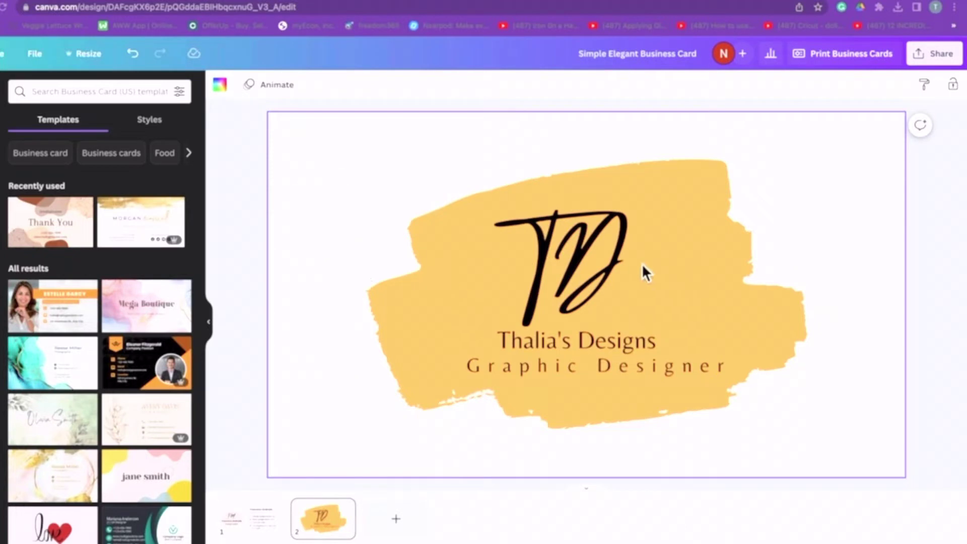
Try a purple page background, then set it back to white.
{"action": "left_click", "coordinate": [719, 220]}
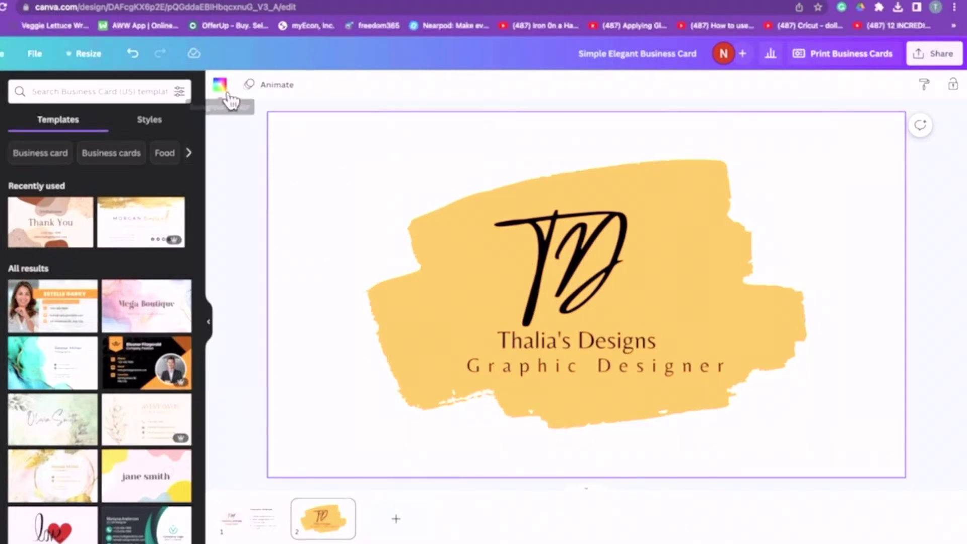
{"action": "left_click", "coordinate": [222, 89]}
{"action": "left_click", "coordinate": [147, 347]}
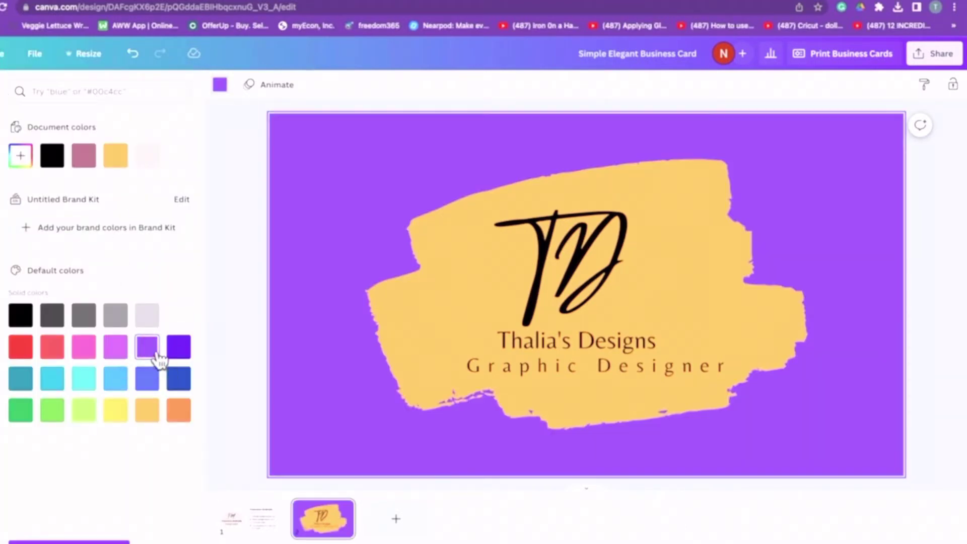
{"action": "left_click", "coordinate": [172, 157]}
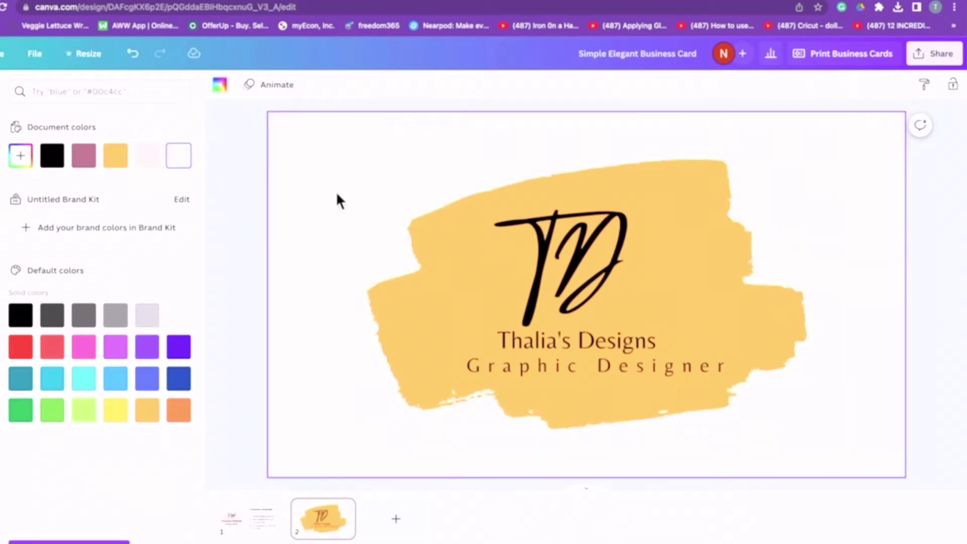
Recolour the yellow brush-stroke shape behind the logo turquoise.
{"action": "left_click", "coordinate": [466, 257]}
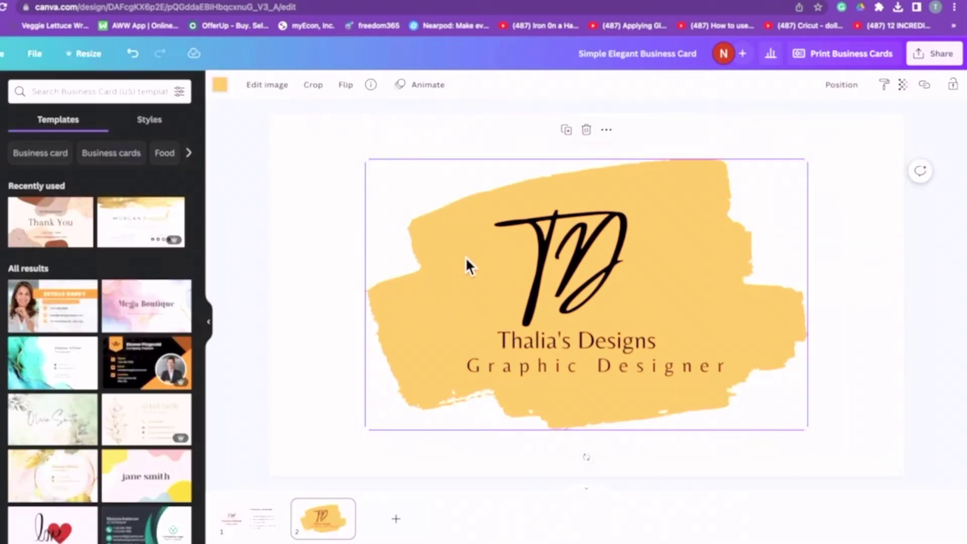
{"action": "left_click", "coordinate": [222, 90]}
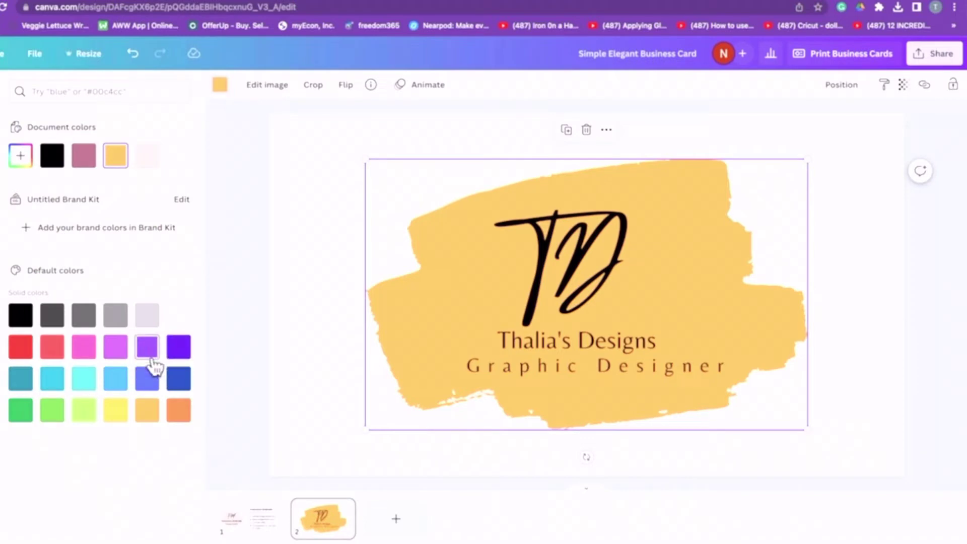
{"action": "left_click", "coordinate": [83, 378]}
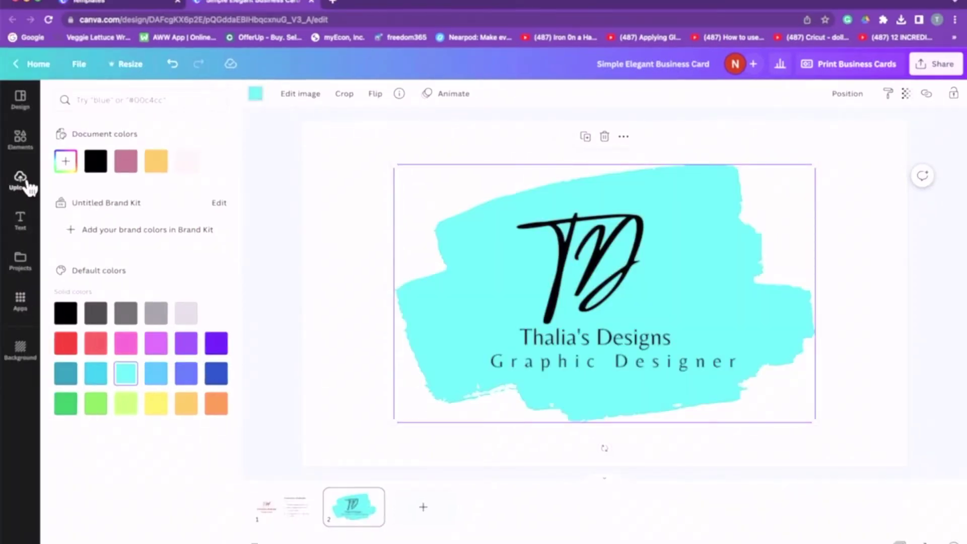
{"action": "left_click", "coordinate": [21, 179]}
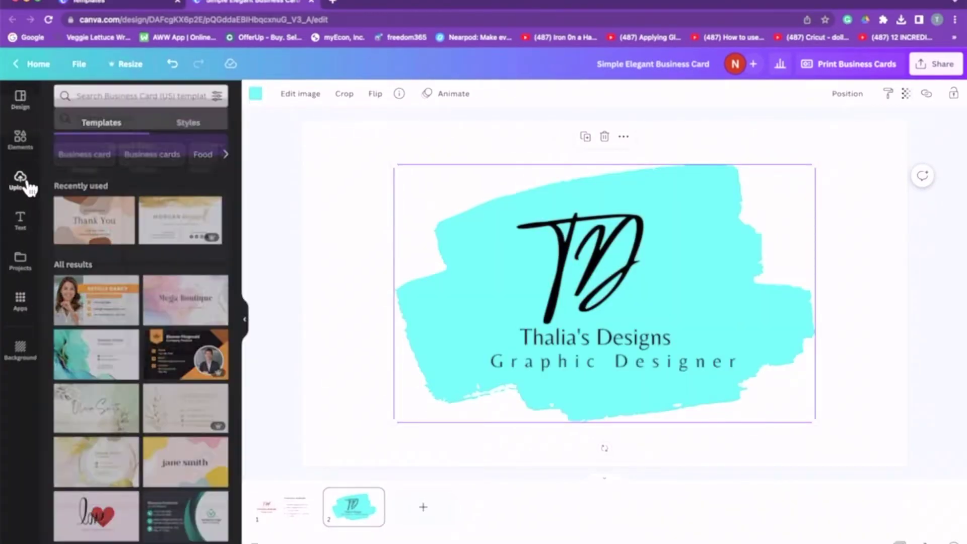
{"action": "left_click", "coordinate": [595, 262]}
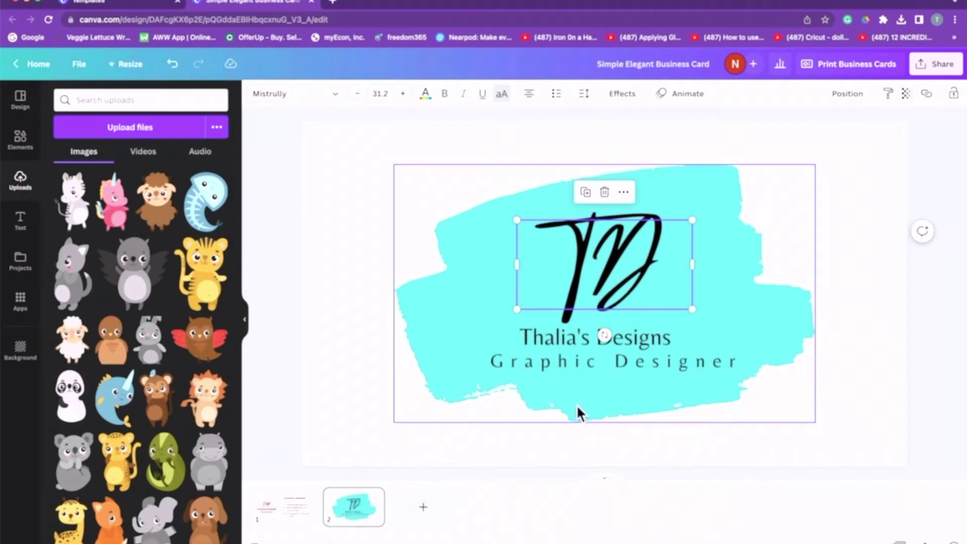
Send the pink image behind the cyan brush, then bring it back in front.
{"action": "left_click", "coordinate": [19, 142]}
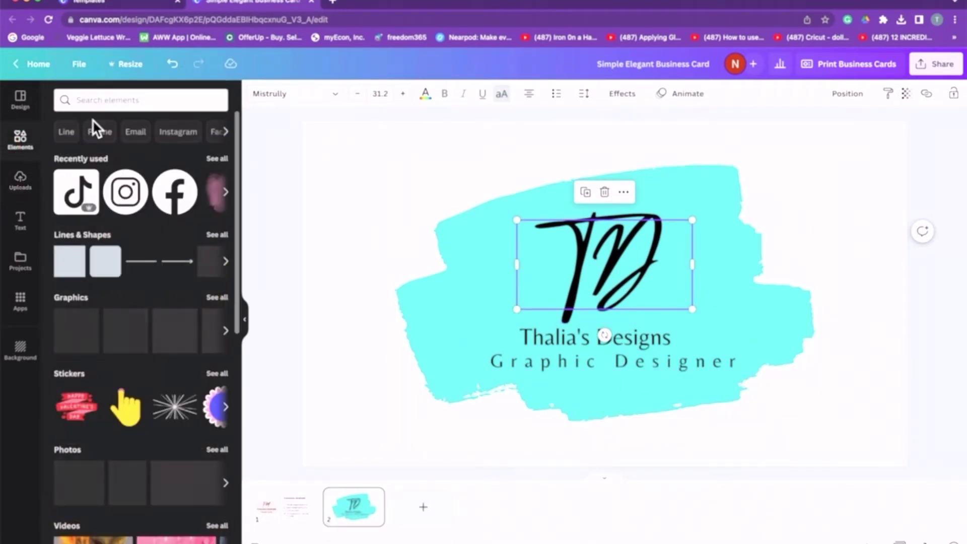
{"action": "left_click", "coordinate": [233, 193]}
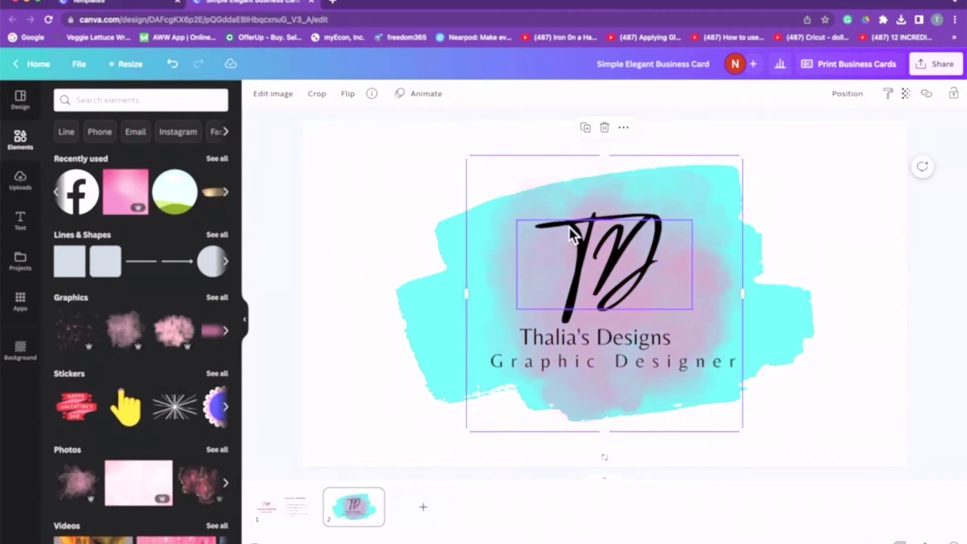
{"action": "left_click", "coordinate": [848, 94]}
{"action": "left_click", "coordinate": [819, 130]}
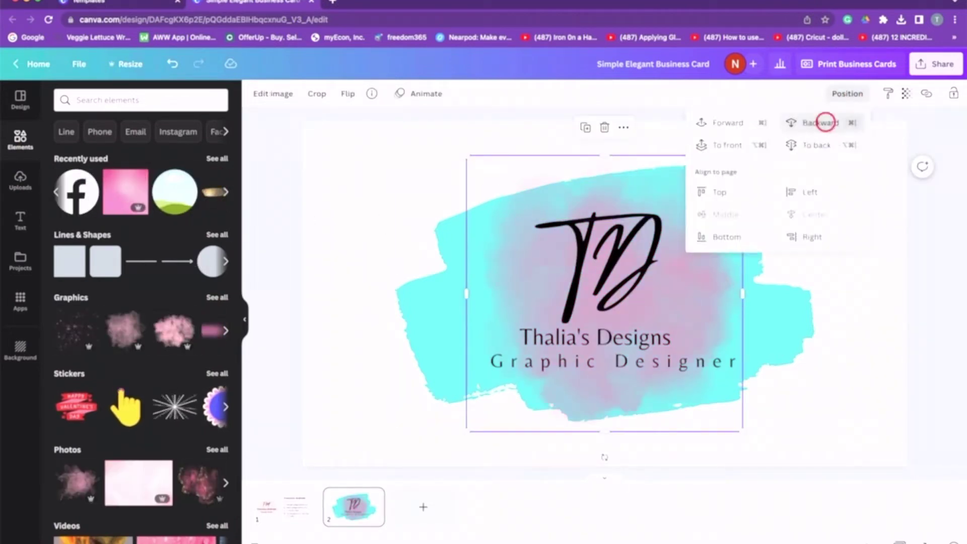
{"action": "left_click", "coordinate": [728, 132]}
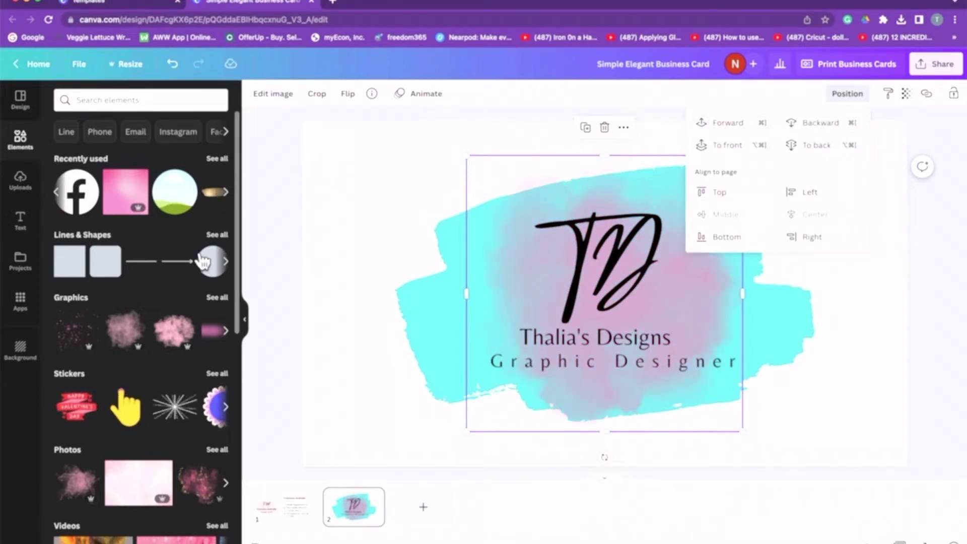
Add a pink bokeh graphic, move it over the logo and enlarge it.
{"action": "left_click", "coordinate": [228, 333]}
{"action": "left_click", "coordinate": [230, 338]}
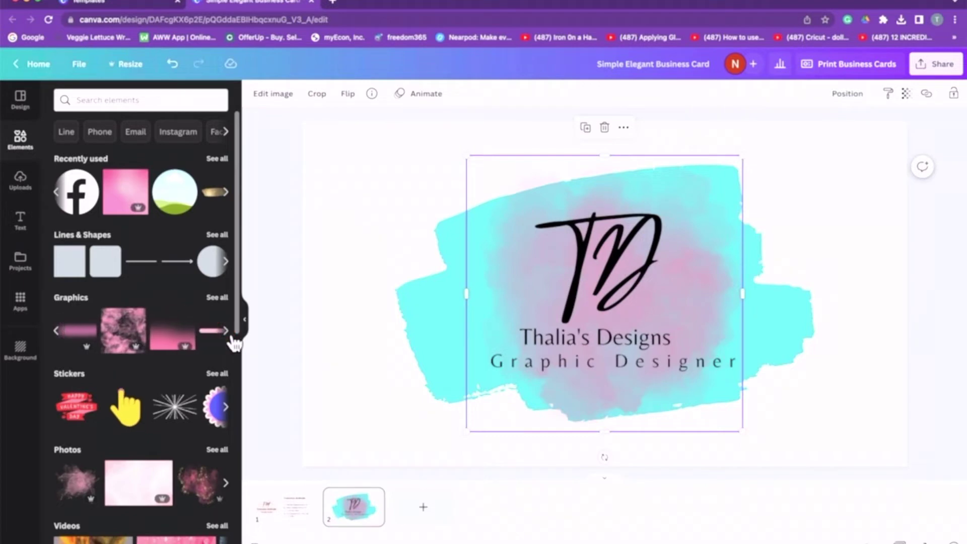
{"action": "left_click", "coordinate": [230, 339]}
{"action": "left_click", "coordinate": [231, 338]}
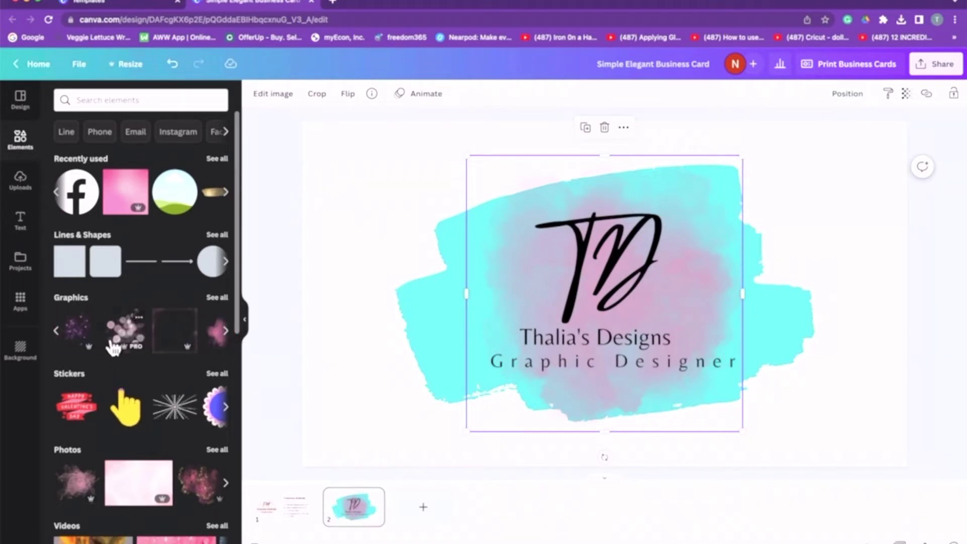
{"action": "left_click", "coordinate": [124, 335]}
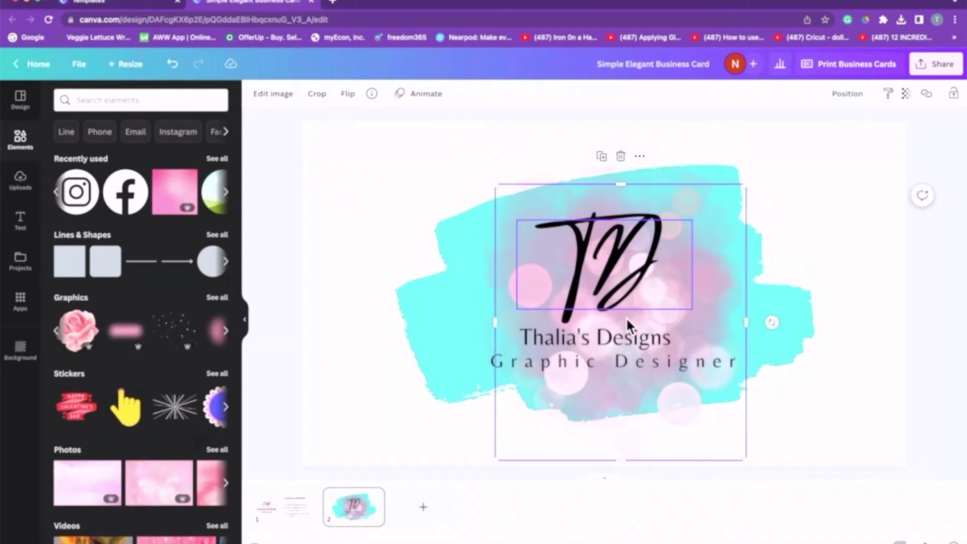
{"action": "left_click_drag", "start_coordinate": [696, 225], "coordinate": [683, 193]}
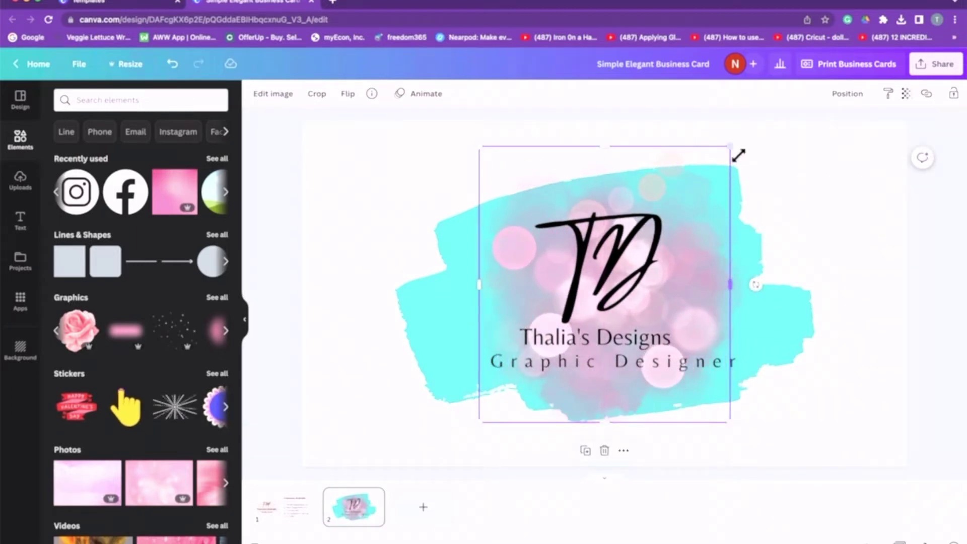
{"action": "left_click_drag", "start_coordinate": [736, 152], "coordinate": [755, 151]}
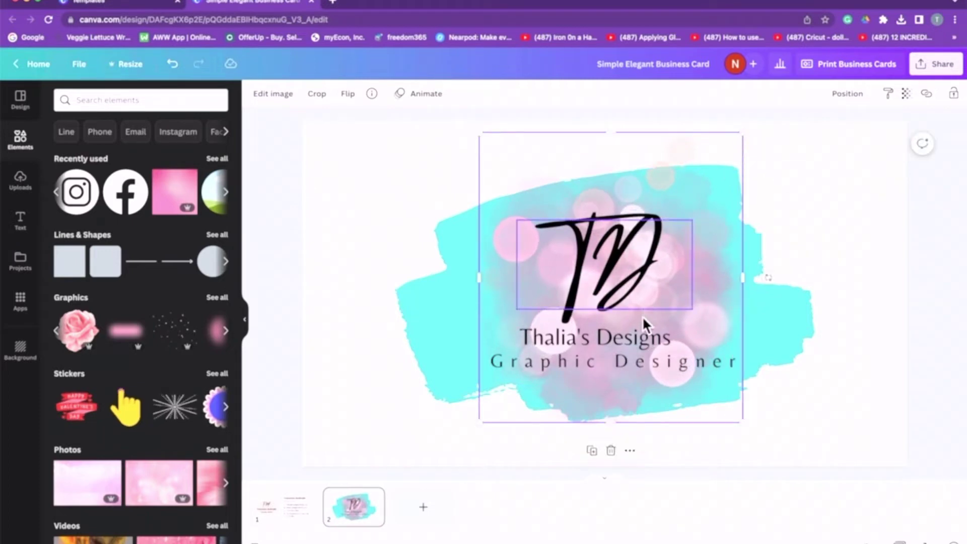
{"action": "left_click", "coordinate": [821, 287]}
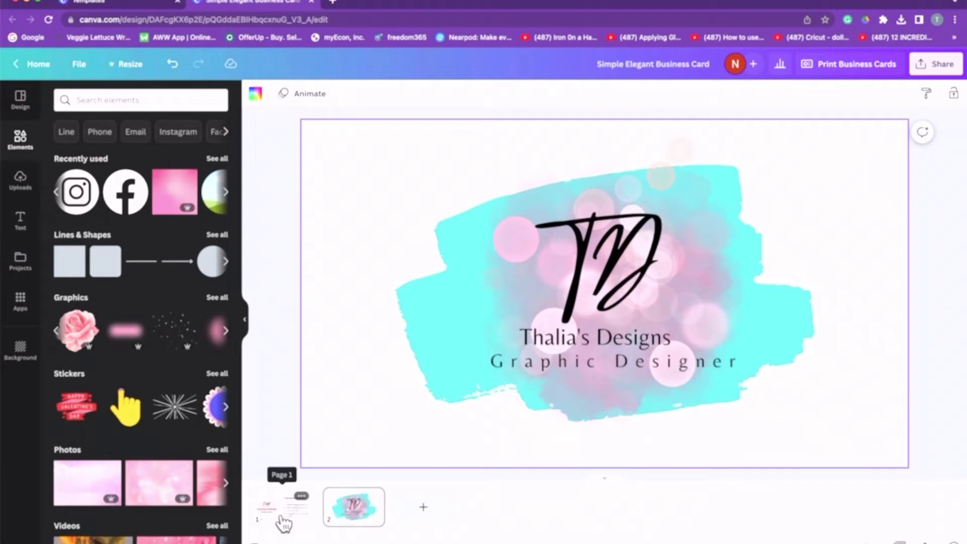
On the front card, change the FM monogram to TD.
{"action": "left_click", "coordinate": [280, 505]}
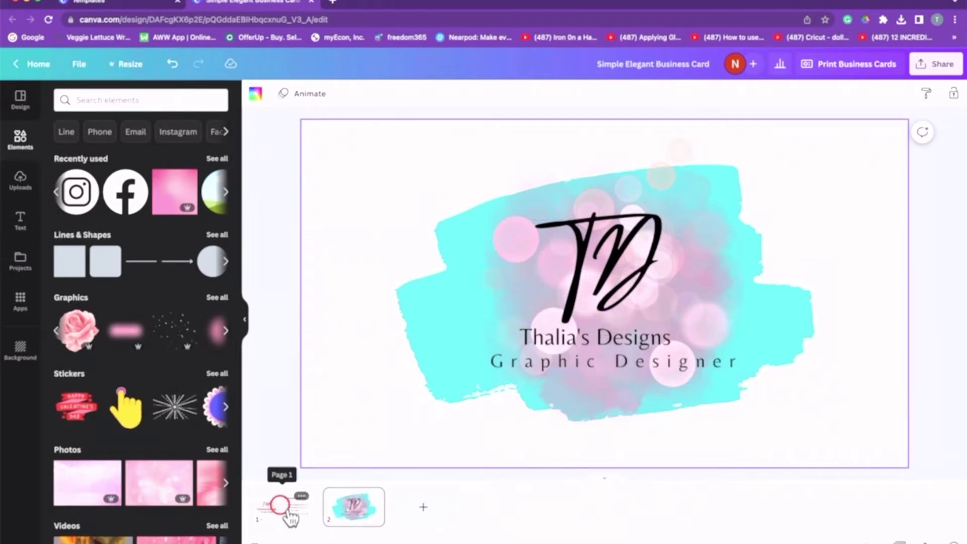
{"action": "double_click", "coordinate": [473, 259]}
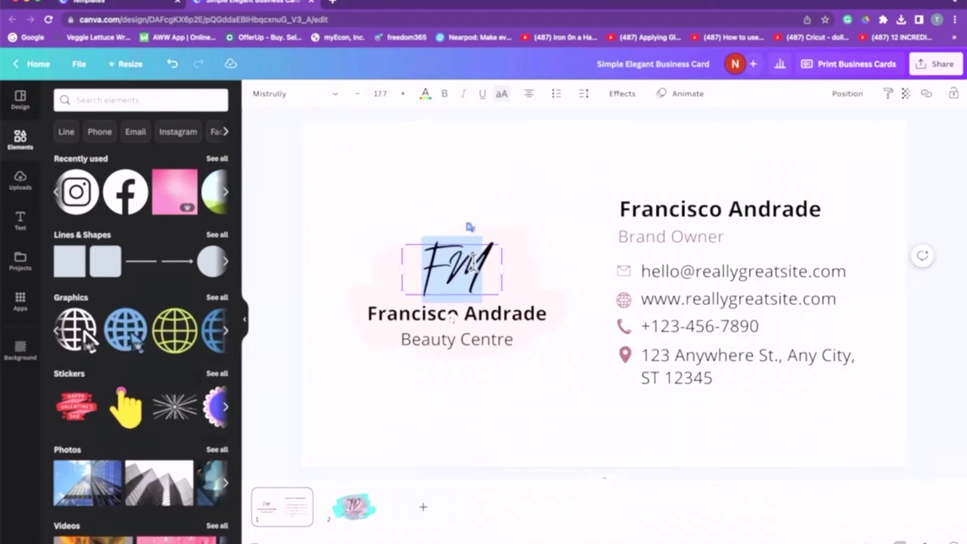
{"action": "key", "text": "BackSpace"}
{"action": "type", "text": "TD"}
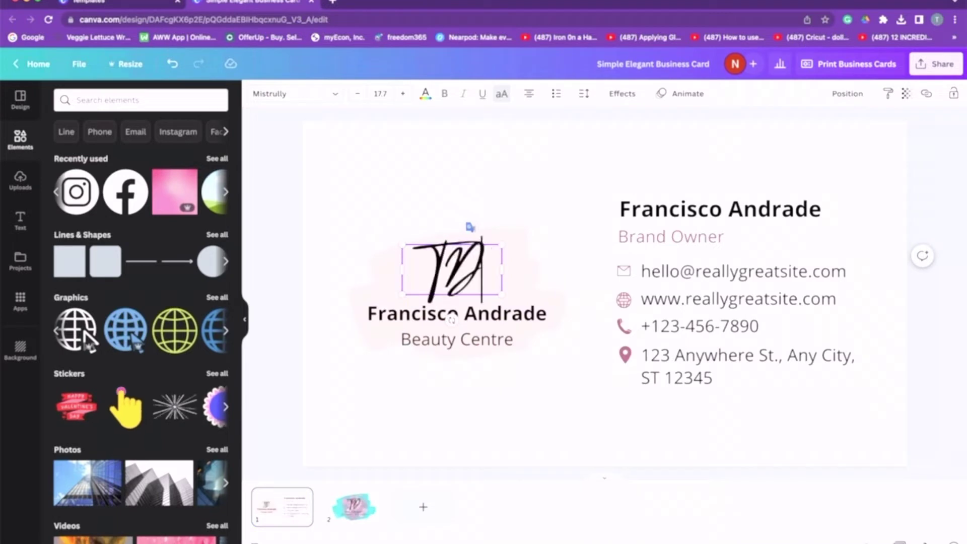
Replace the placeholder name with the studio's business name.
{"action": "double_click", "coordinate": [498, 323]}
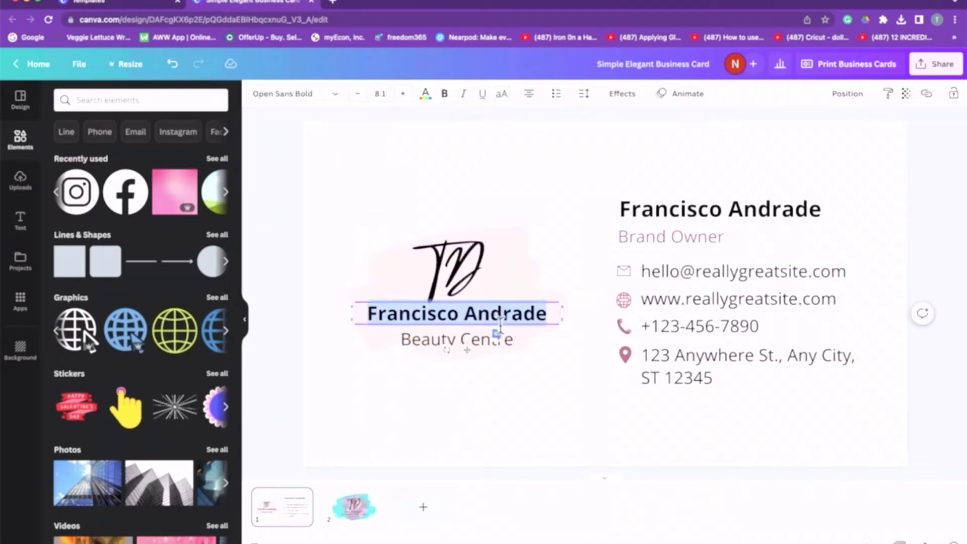
{"action": "key", "text": "BackSpace"}
{"action": "type", "text": "Thalia"}
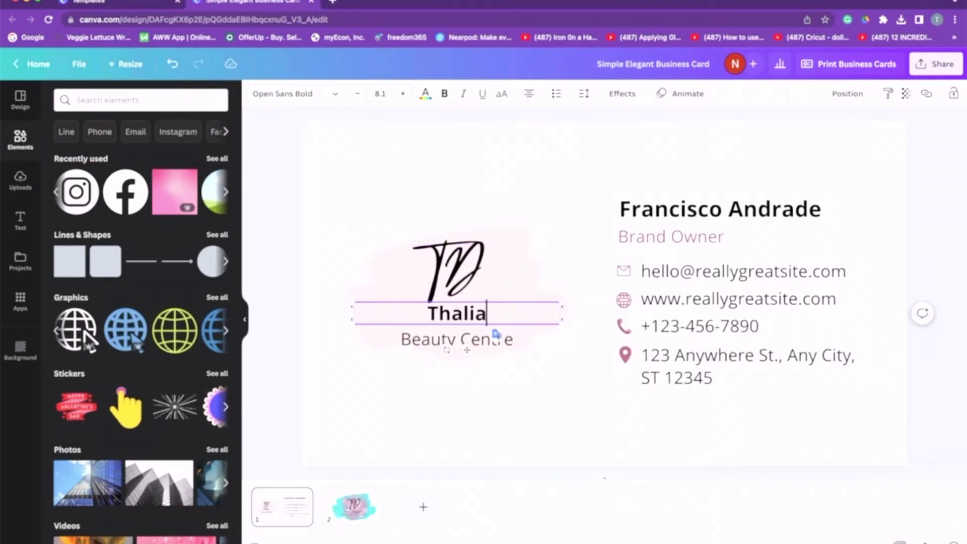
{"action": "type", "text": "'s Desgn"}
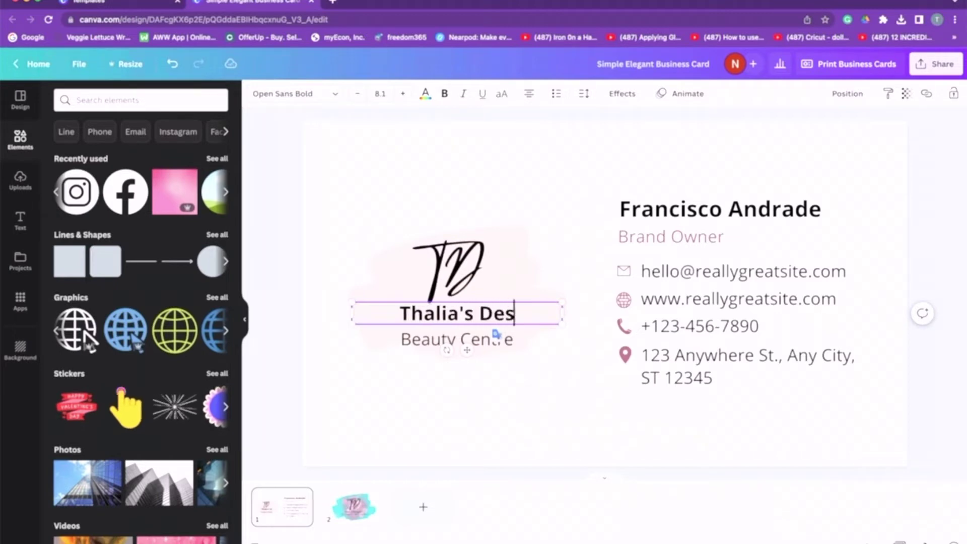
{"action": "key", "text": "BackSpace"}
{"action": "key", "text": "BackSpace"}
{"action": "type", "text": "ings"}
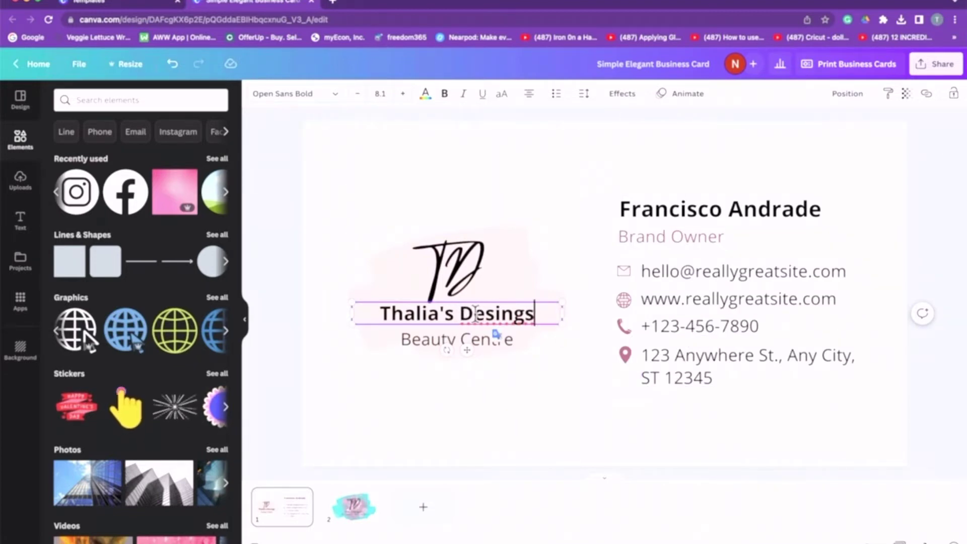
Replace the Beauty Centre subtitle with 'Graphic Designer'.
{"action": "left_click", "coordinate": [429, 338]}
{"action": "left_click", "coordinate": [429, 338]}
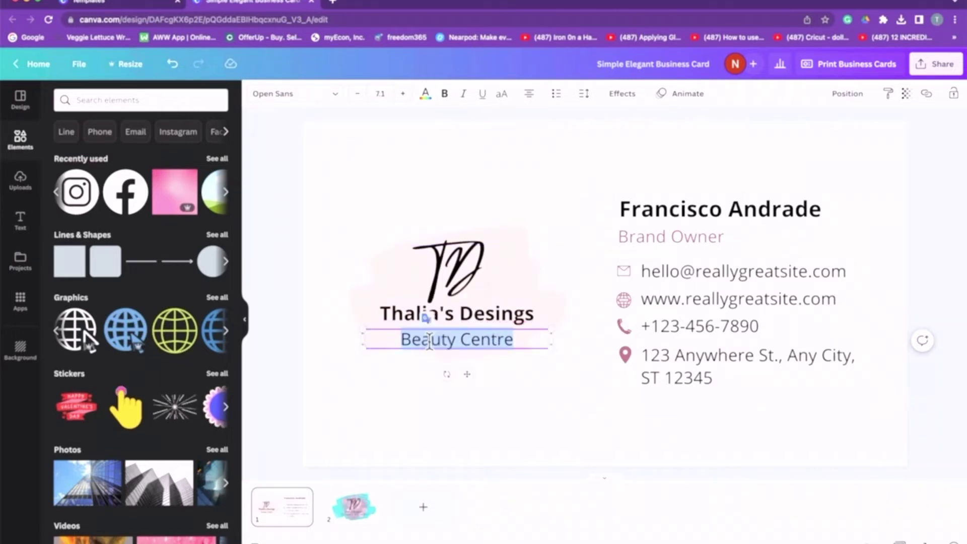
{"action": "key", "text": "BackSpace"}
{"action": "type", "text": "Graphic "}
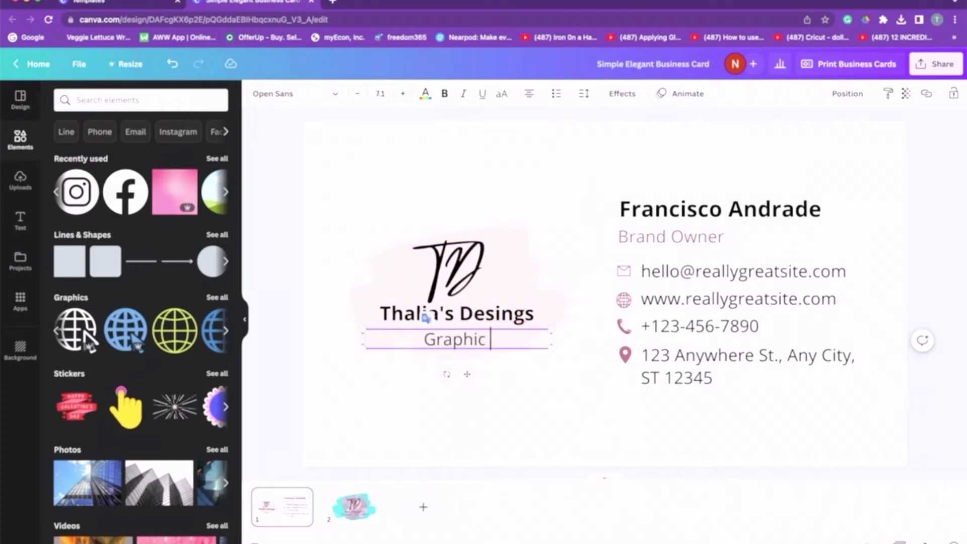
{"action": "type", "text": "Designer"}
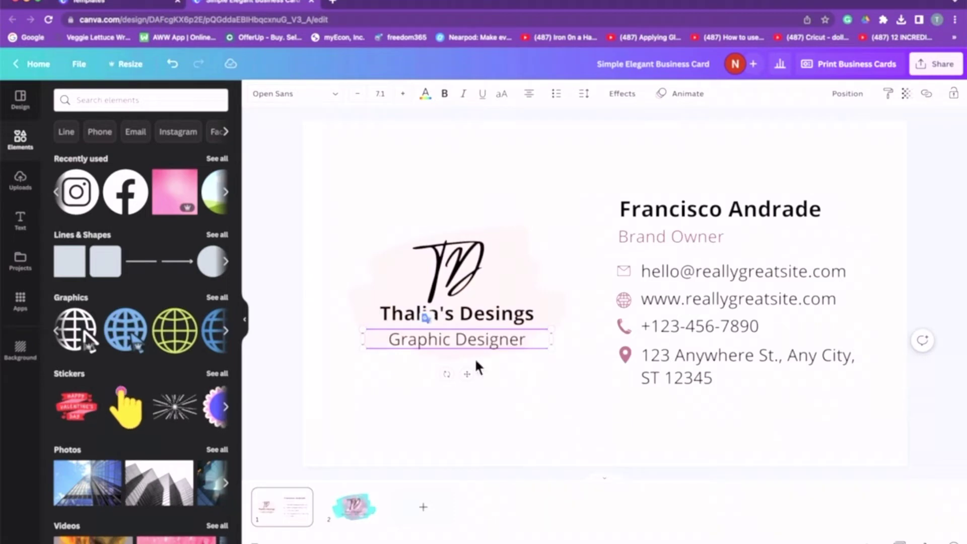
{"action": "left_click", "coordinate": [531, 400]}
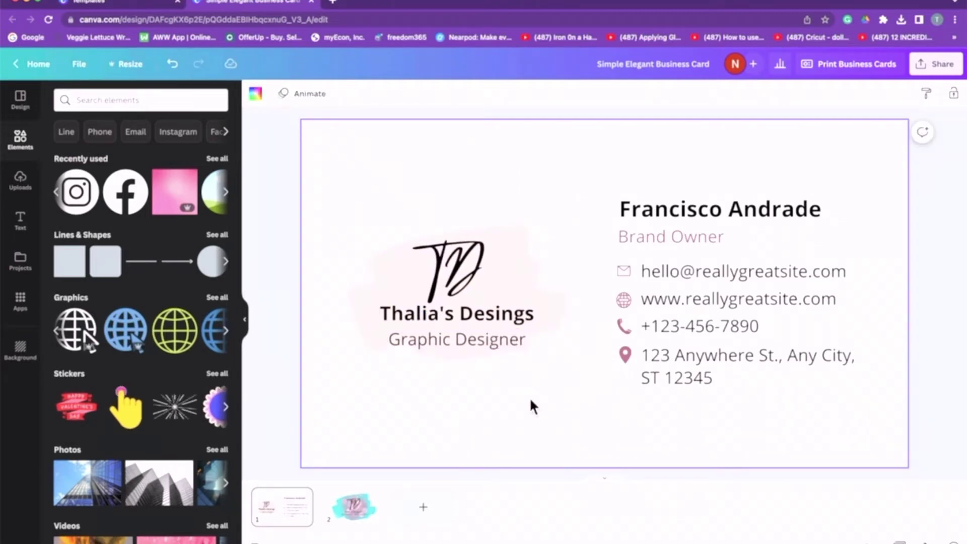
Set the business name in Belleza and Graphic Designer in Arapey.
{"action": "left_click", "coordinate": [474, 318]}
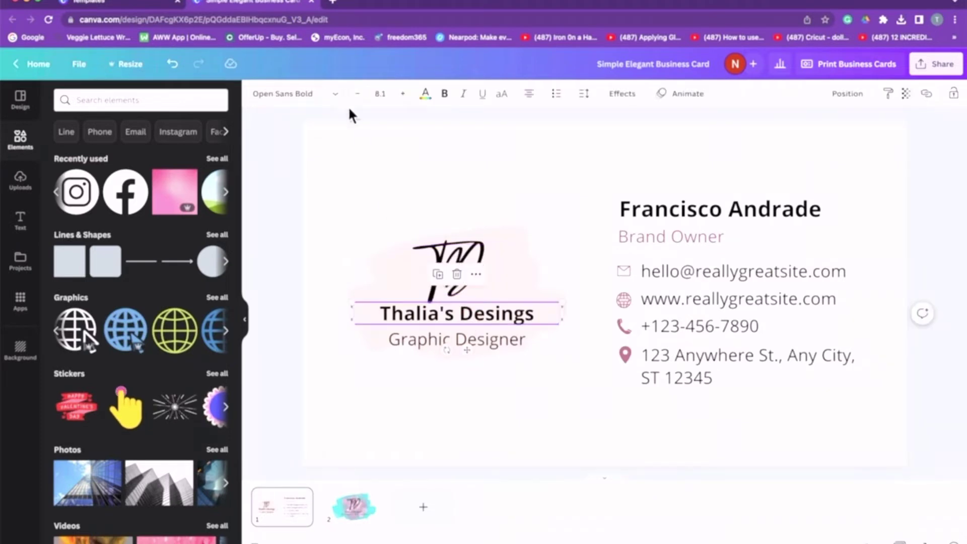
{"action": "left_click", "coordinate": [302, 94]}
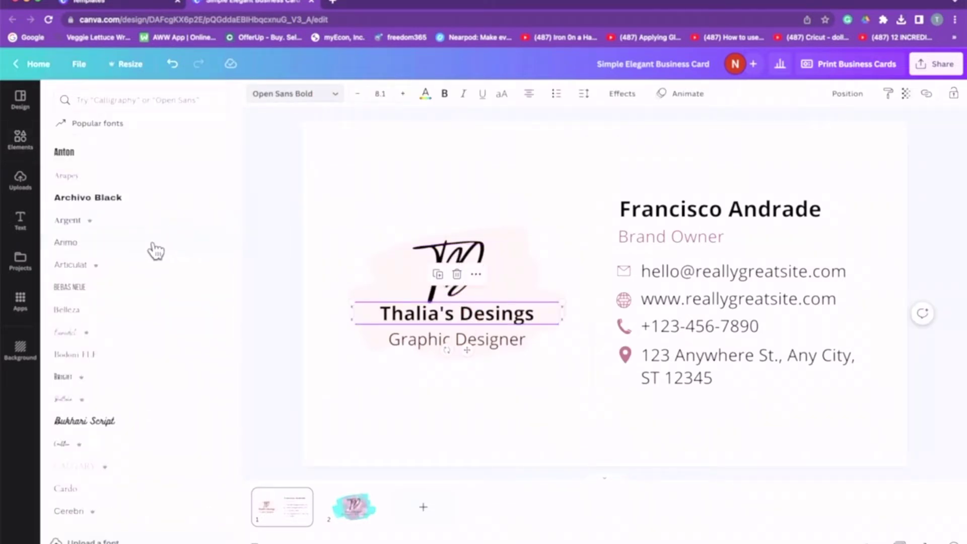
{"action": "left_click", "coordinate": [109, 317]}
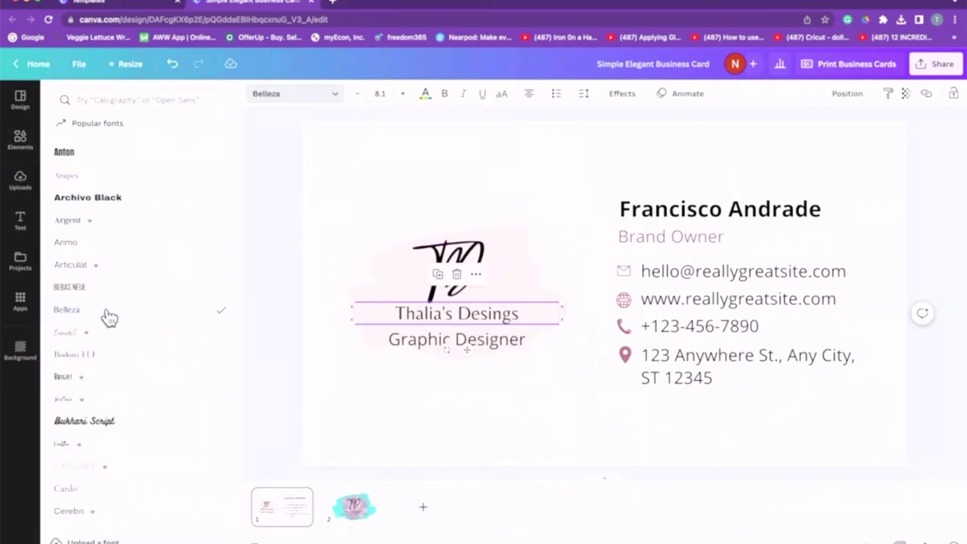
{"action": "left_click", "coordinate": [408, 344]}
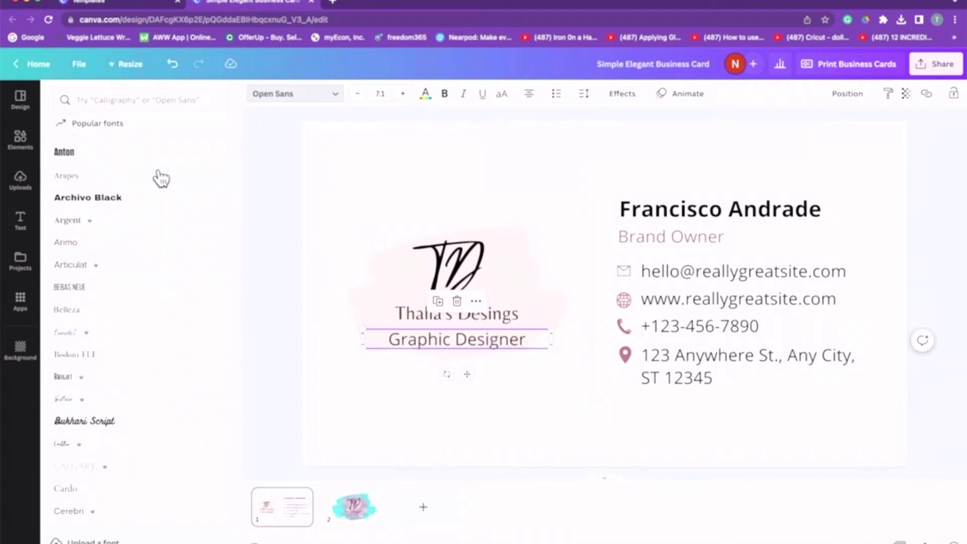
{"action": "left_click", "coordinate": [160, 177]}
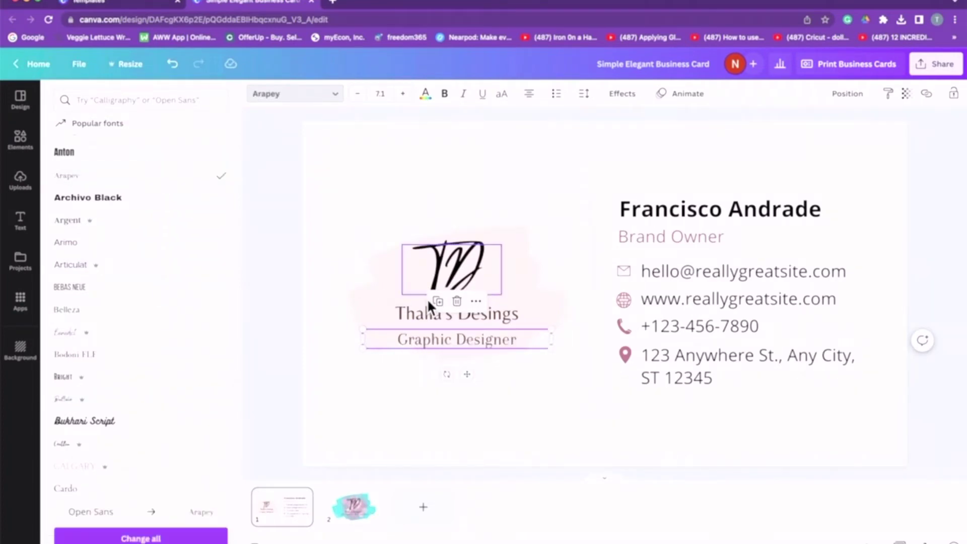
{"action": "key", "text": "Escape"}
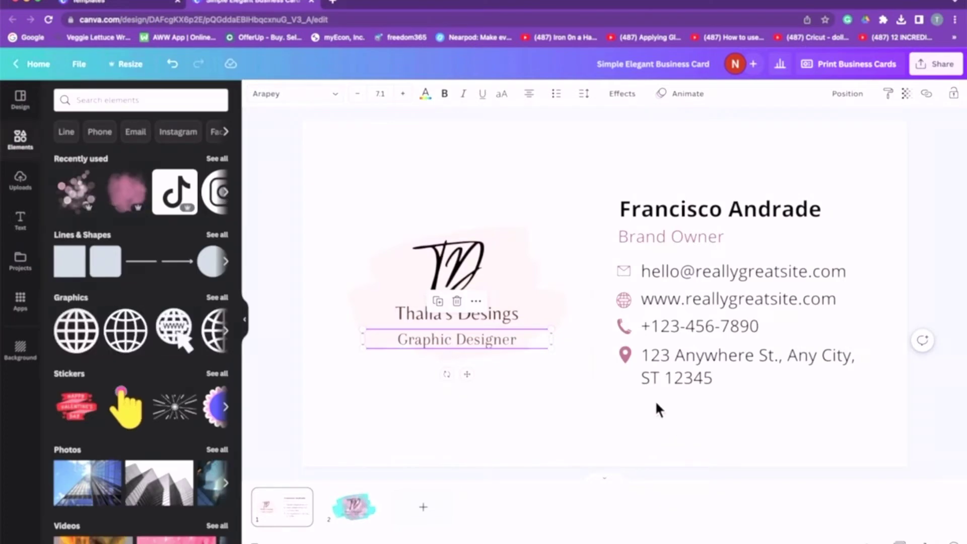
Recolour the logo backdrop cyan and add a pink watercolour at the page centre.
{"action": "left_click", "coordinate": [521, 251]}
{"action": "left_click", "coordinate": [256, 94]}
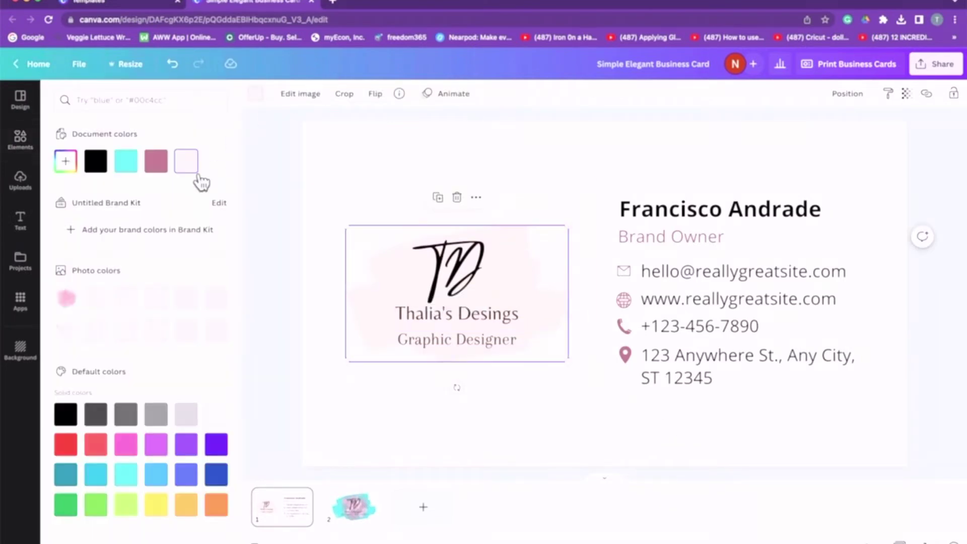
{"action": "left_click", "coordinate": [136, 168]}
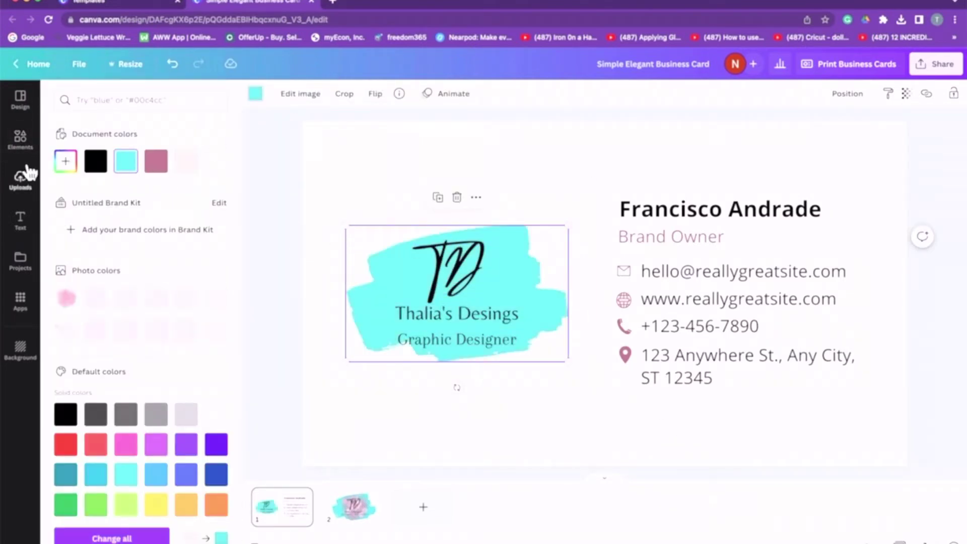
{"action": "left_click", "coordinate": [25, 153]}
{"action": "left_click", "coordinate": [126, 192]}
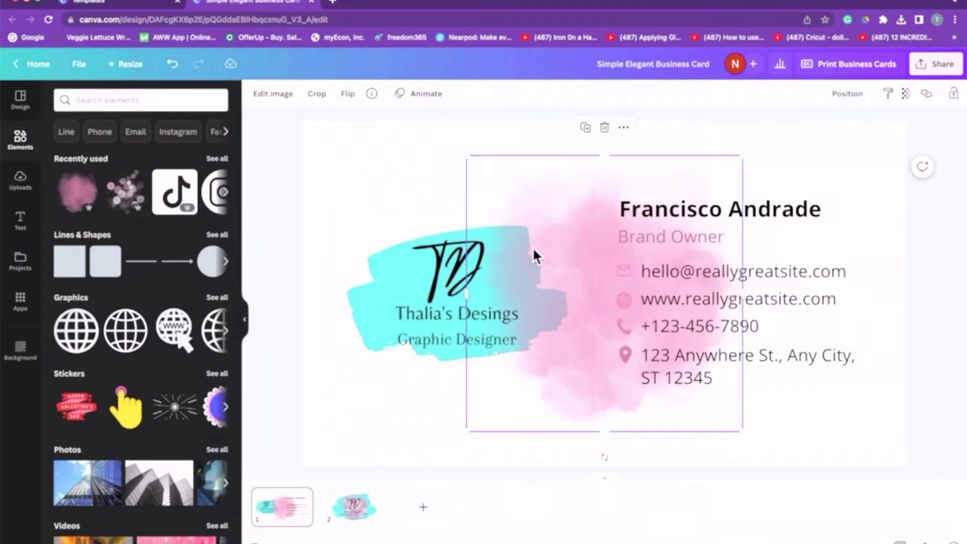
{"action": "left_click_drag", "start_coordinate": [584, 301], "coordinate": [422, 299]}
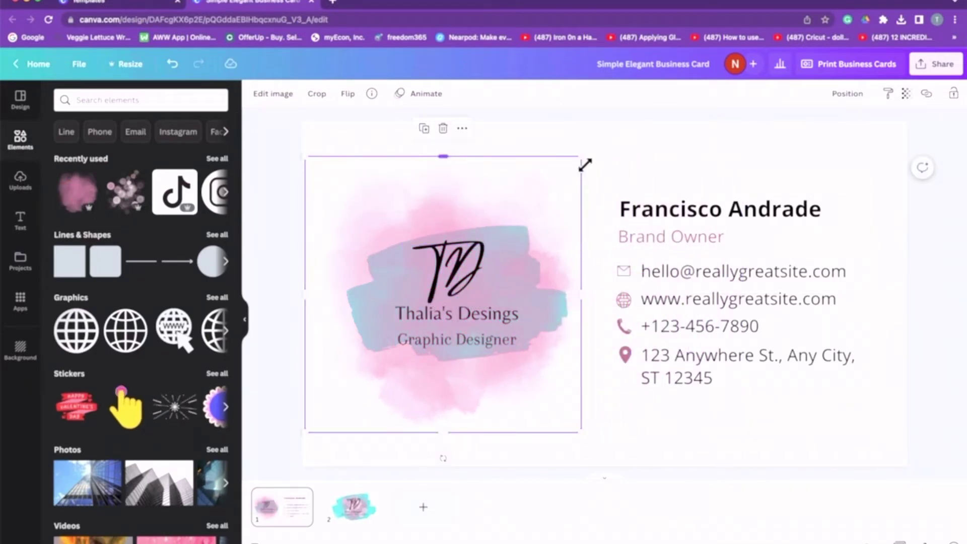
Resize and position the pink watercolour behind the TD logo.
{"action": "left_click_drag", "start_coordinate": [582, 160], "coordinate": [420, 314]}
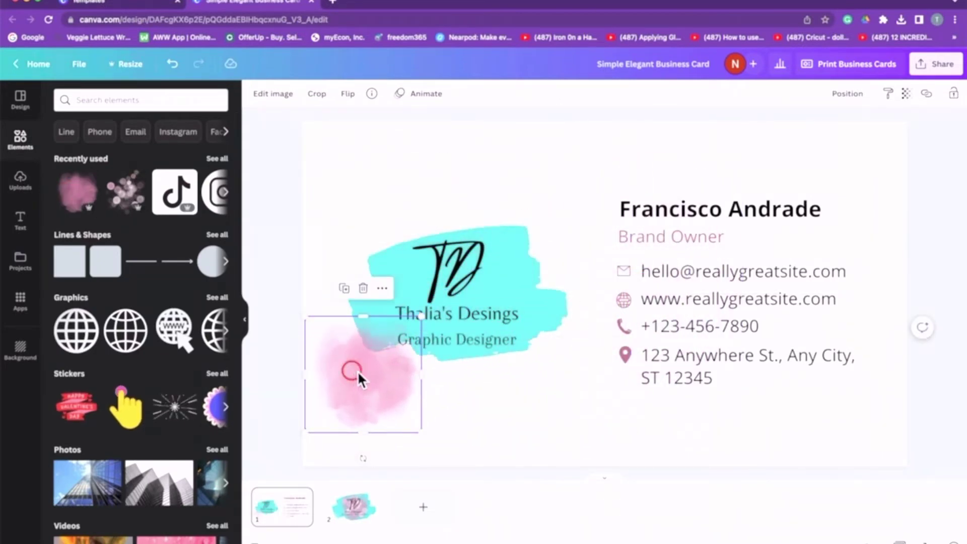
{"action": "left_click_drag", "start_coordinate": [358, 370], "coordinate": [450, 298]}
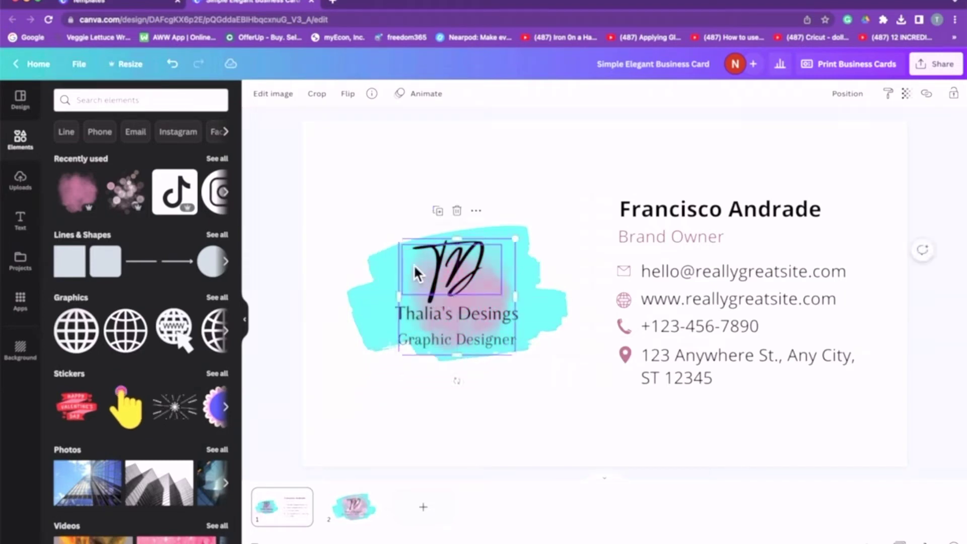
{"action": "left_click_drag", "start_coordinate": [404, 243], "coordinate": [367, 222]}
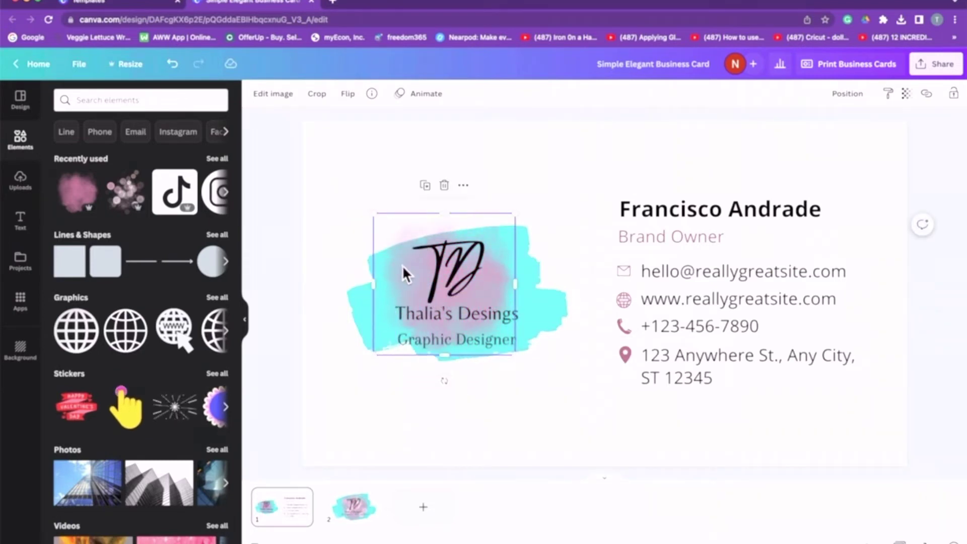
{"action": "left_click_drag", "start_coordinate": [409, 271], "coordinate": [416, 277]}
Add the pink bokeh graphic, shrink it and centre it on the logo.
{"action": "left_click", "coordinate": [126, 194]}
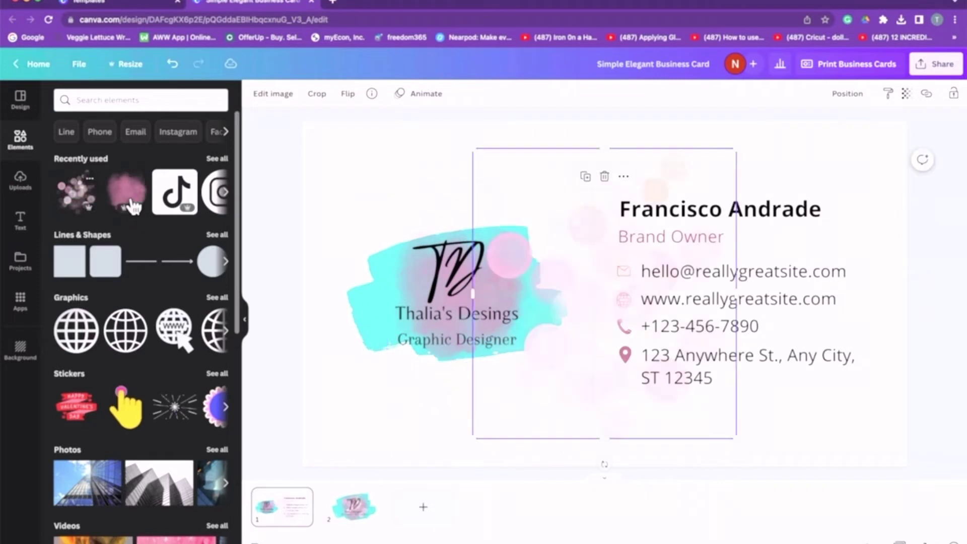
{"action": "left_click_drag", "start_coordinate": [611, 294], "coordinate": [450, 295]}
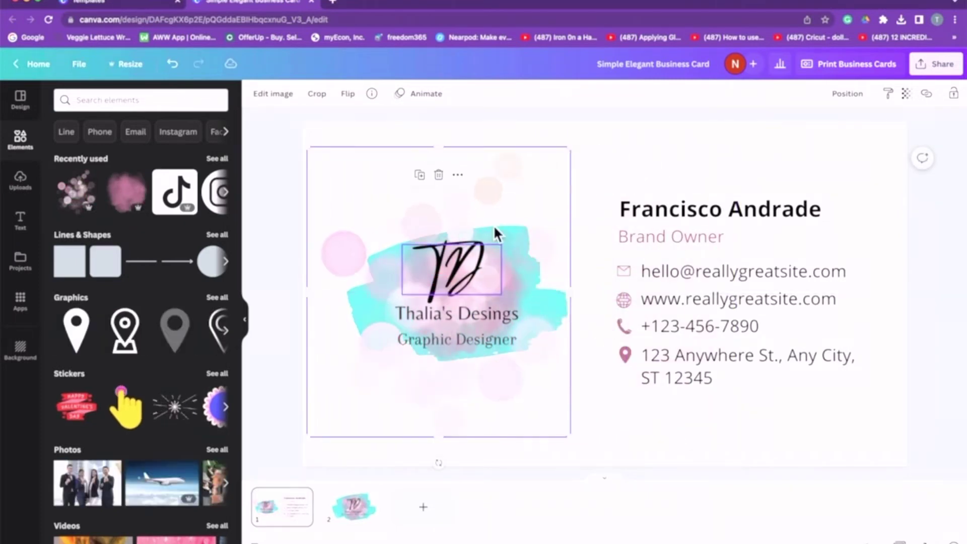
{"action": "left_click_drag", "start_coordinate": [573, 149], "coordinate": [444, 302]}
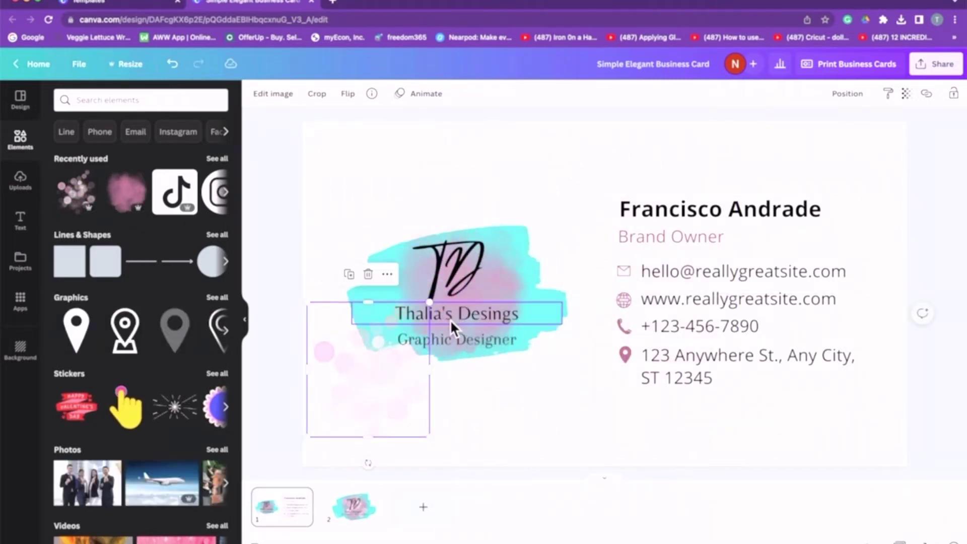
{"action": "left_click_drag", "start_coordinate": [361, 399], "coordinate": [444, 329]}
Replace the placeholder name with the studio's name and clear the Brand Owner title text.
{"action": "left_click", "coordinate": [535, 426]}
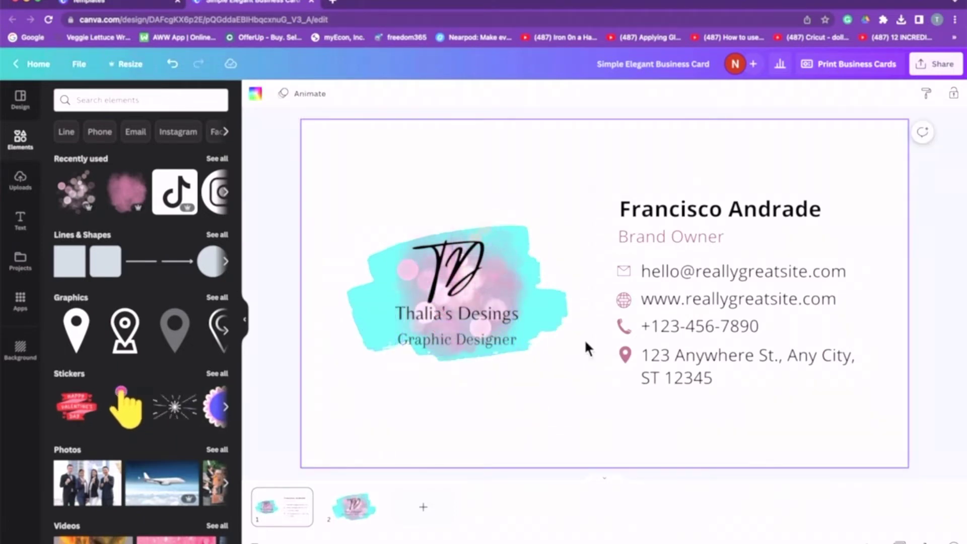
{"action": "double_click", "coordinate": [702, 209]}
{"action": "key", "text": "BackSpace"}
{"action": "type", "text": "Th"}
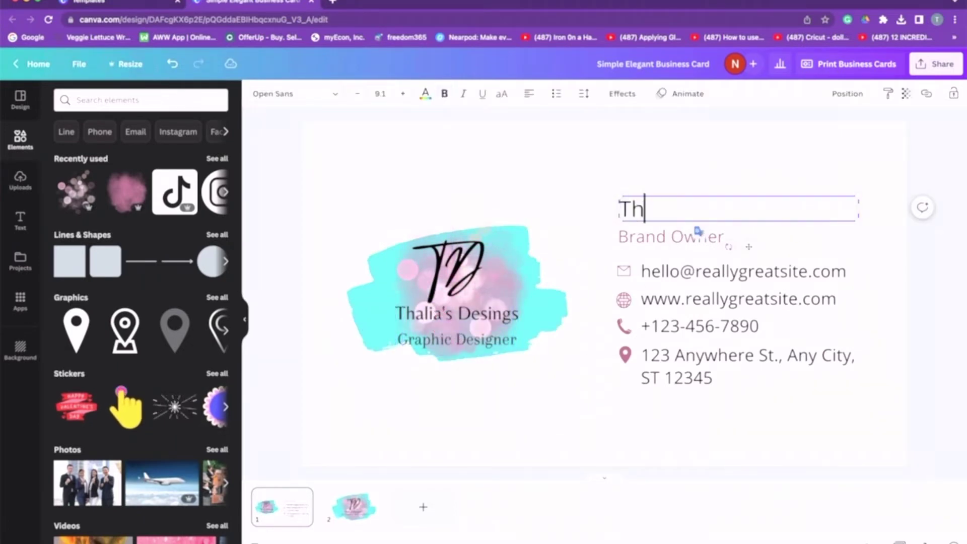
{"action": "type", "text": "alia's Designs"}
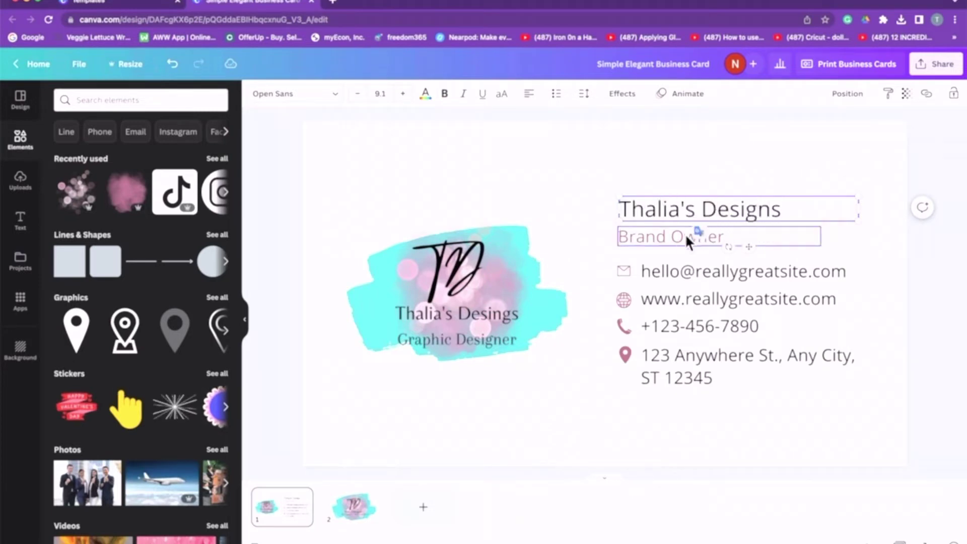
{"action": "left_click", "coordinate": [675, 240]}
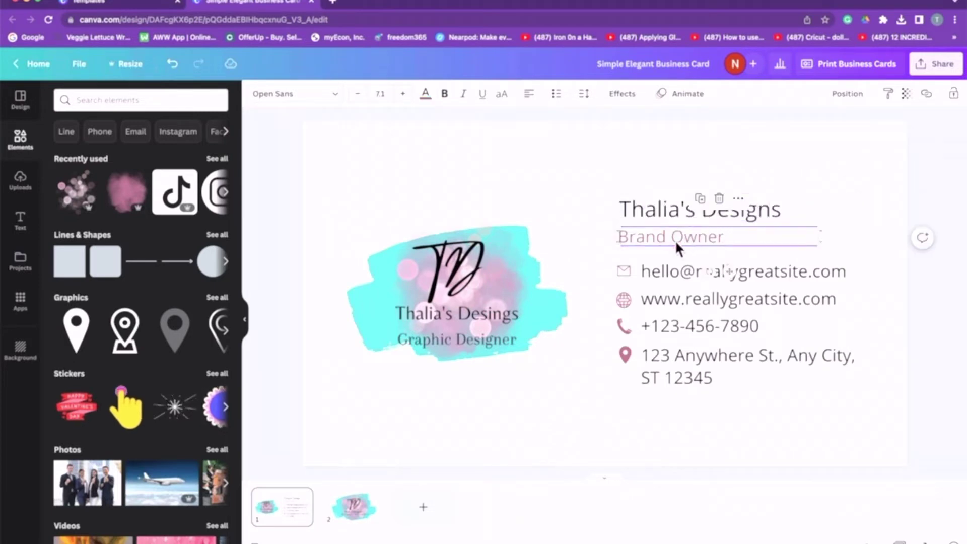
{"action": "double_click", "coordinate": [675, 240]}
{"action": "key", "text": "BackSpace"}
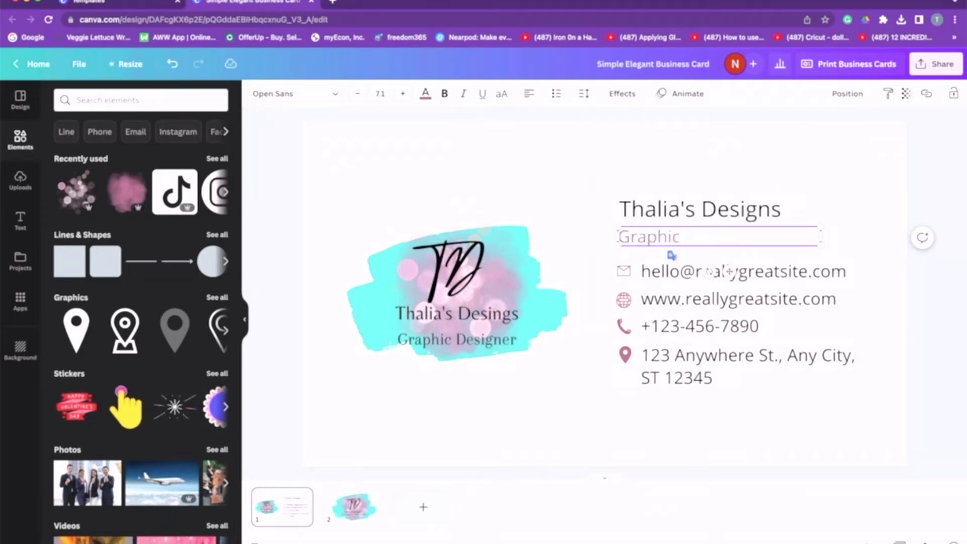
{"action": "left_click", "coordinate": [776, 411]}
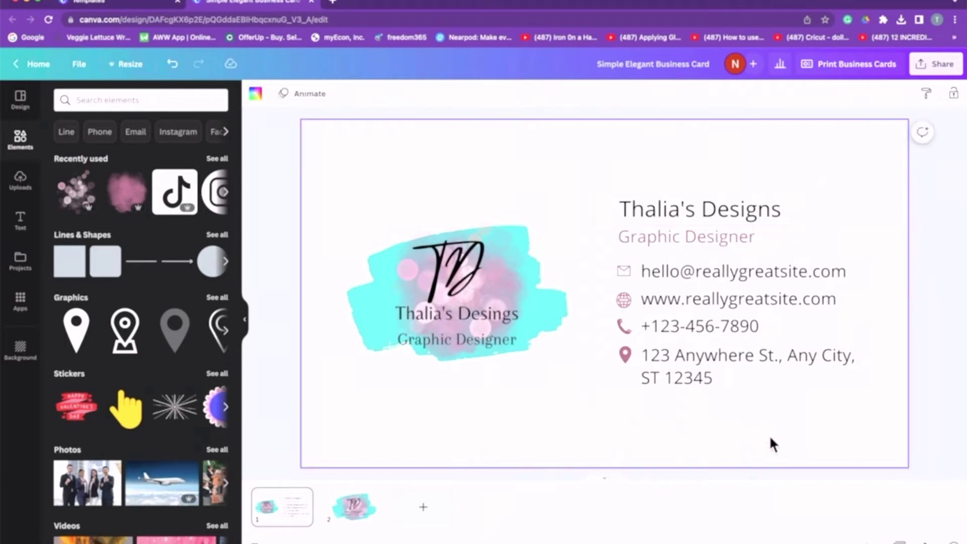
Replace the placeholder email address with the owner's email address.
{"action": "left_click", "coordinate": [707, 272]}
{"action": "double_click", "coordinate": [705, 271]}
{"action": "key", "text": "BackSpace"}
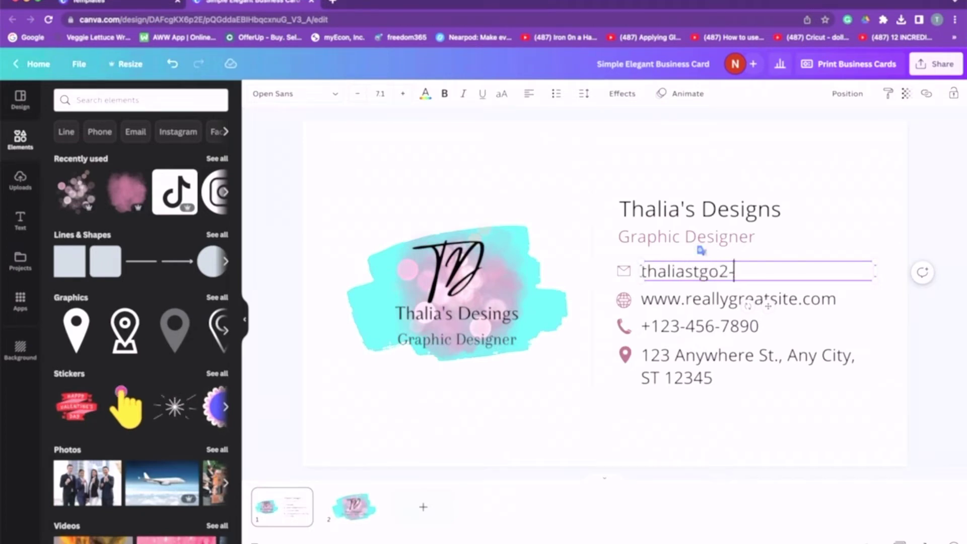
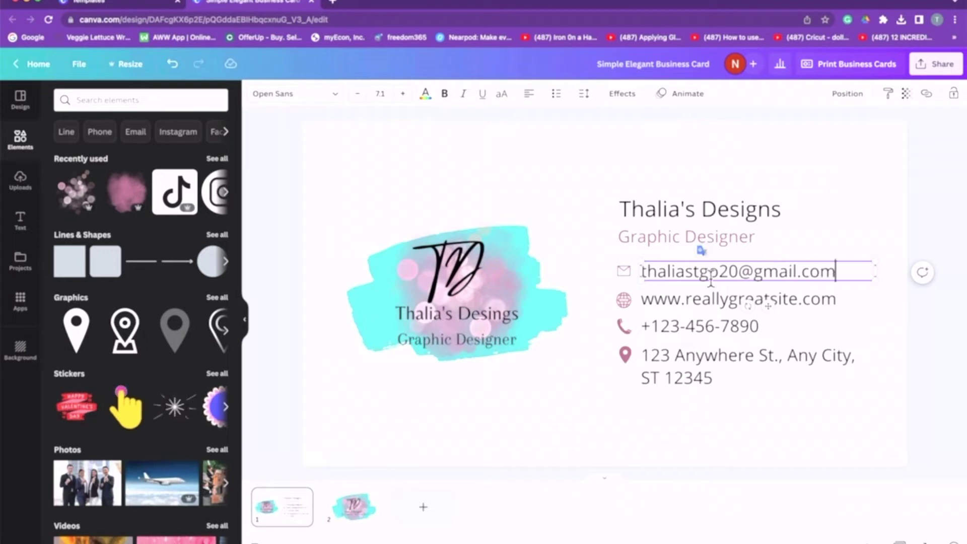
{"action": "left_click", "coordinate": [703, 303]}
Replace the placeholder website with the studio's own web address.
{"action": "left_click", "coordinate": [703, 303]}
{"action": "left_click", "coordinate": [626, 304]}
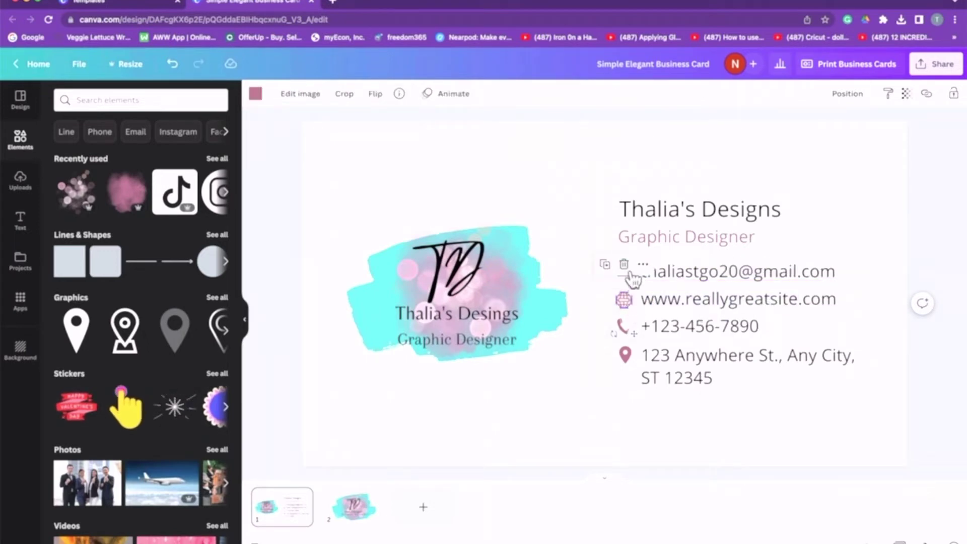
{"action": "double_click", "coordinate": [716, 299]}
{"action": "key", "text": "Left"}
{"action": "key", "text": "Left"}
{"action": "key", "text": "Left"}
{"action": "key", "text": "Left"}
{"action": "key", "text": "BackSpace"}
{"action": "key", "text": "BackSpace"}
{"action": "key", "text": "BackSpace"}
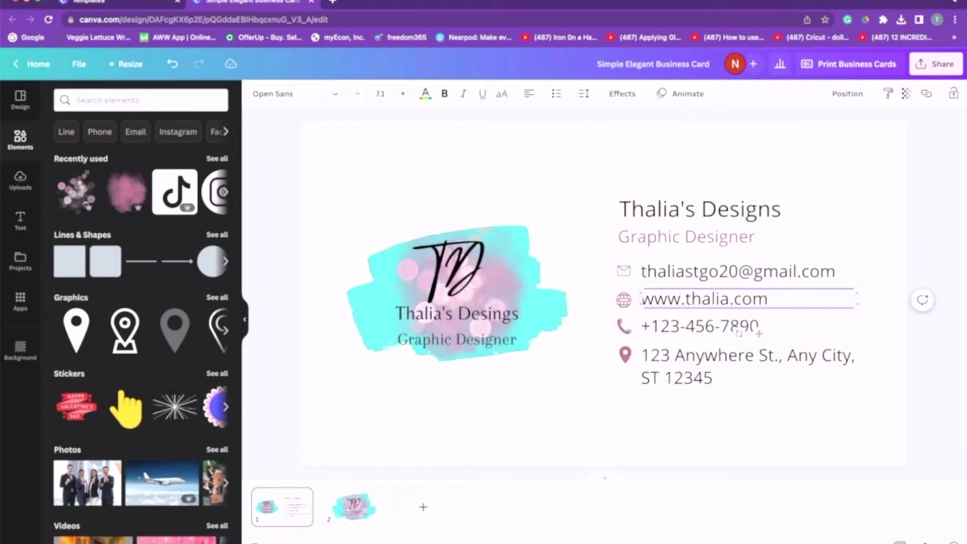
{"action": "type", "text": "designs"}
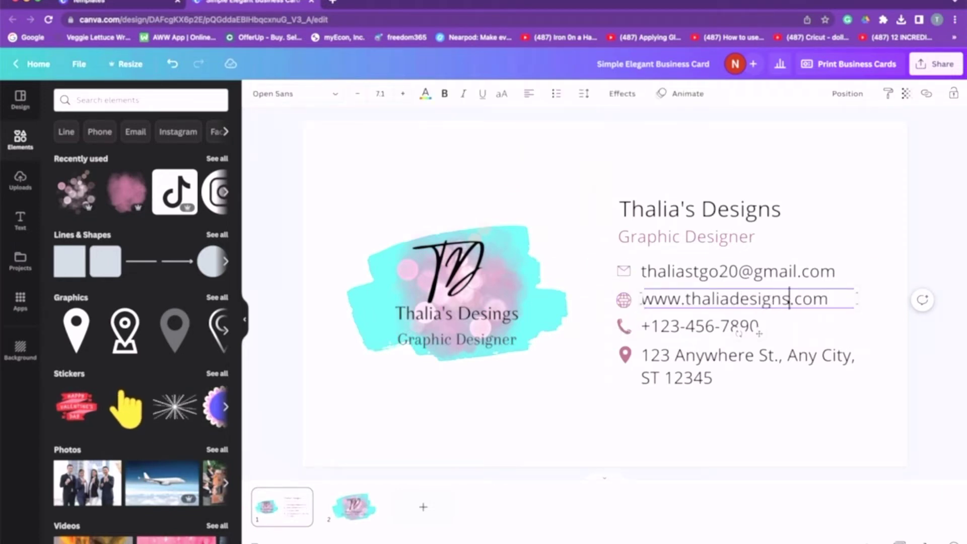
Select the phone number and address lines, then the location pin icon.
{"action": "left_click", "coordinate": [693, 326]}
{"action": "double_click", "coordinate": [694, 325]}
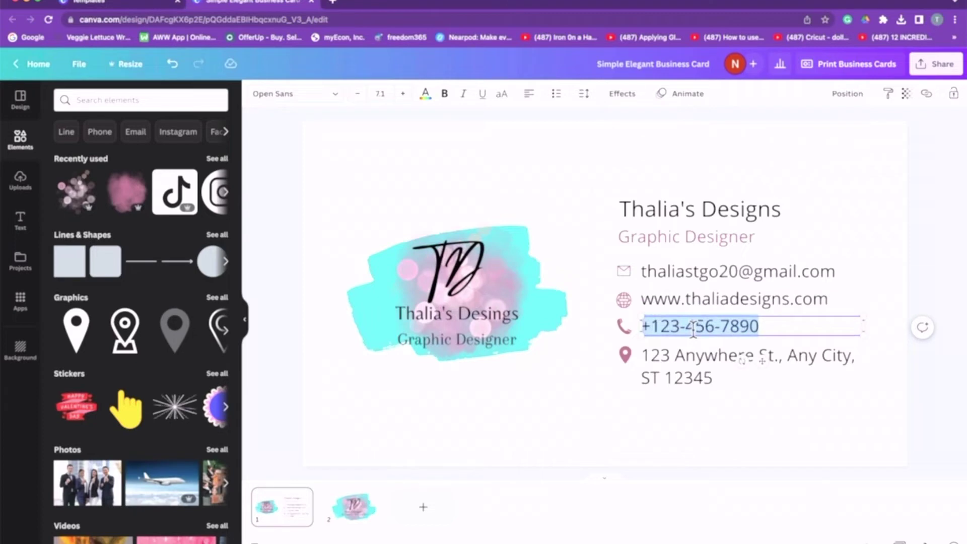
{"action": "left_click", "coordinate": [702, 362]}
{"action": "left_click", "coordinate": [630, 356]}
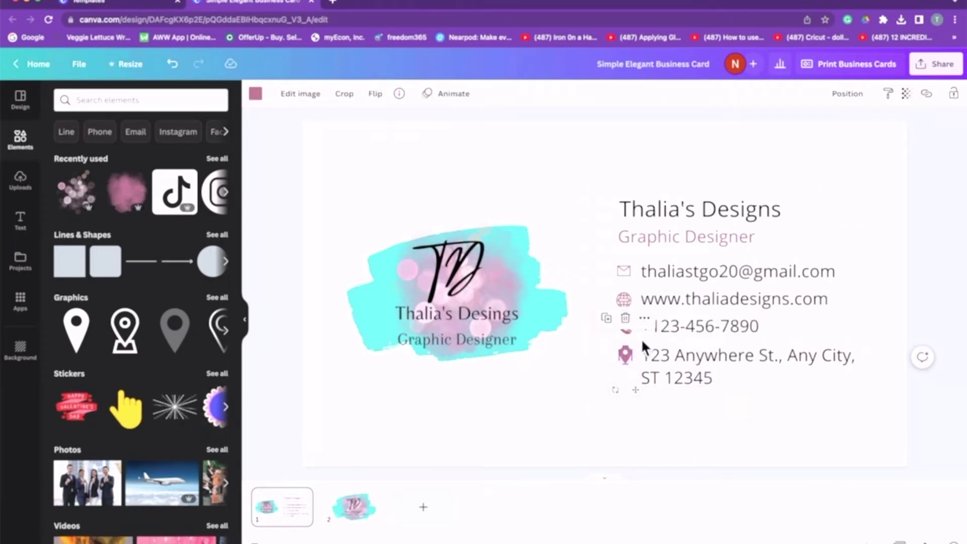
Replace the location pin with an Instagram icon from recent graphics, shrunk to contact-icon size.
{"action": "key", "text": "Delete"}
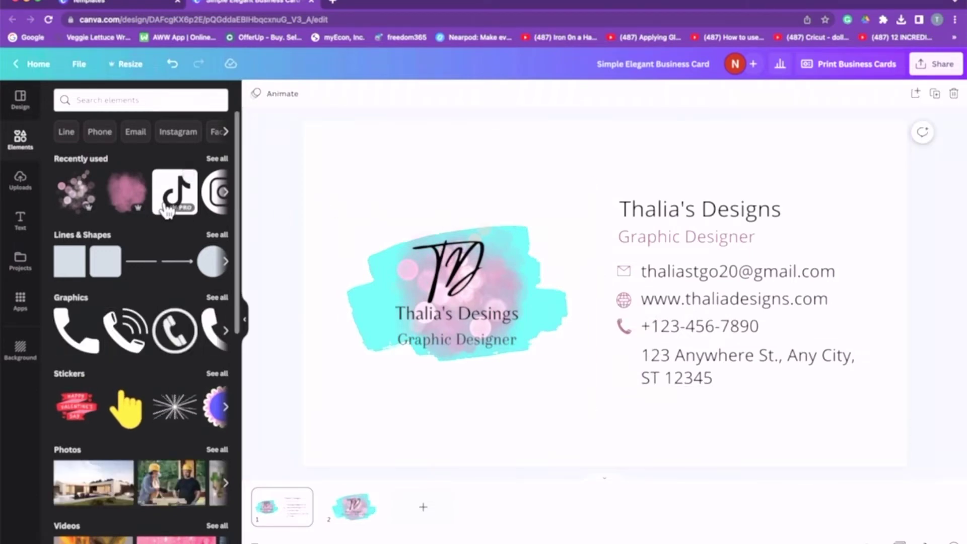
{"action": "left_click", "coordinate": [226, 191]}
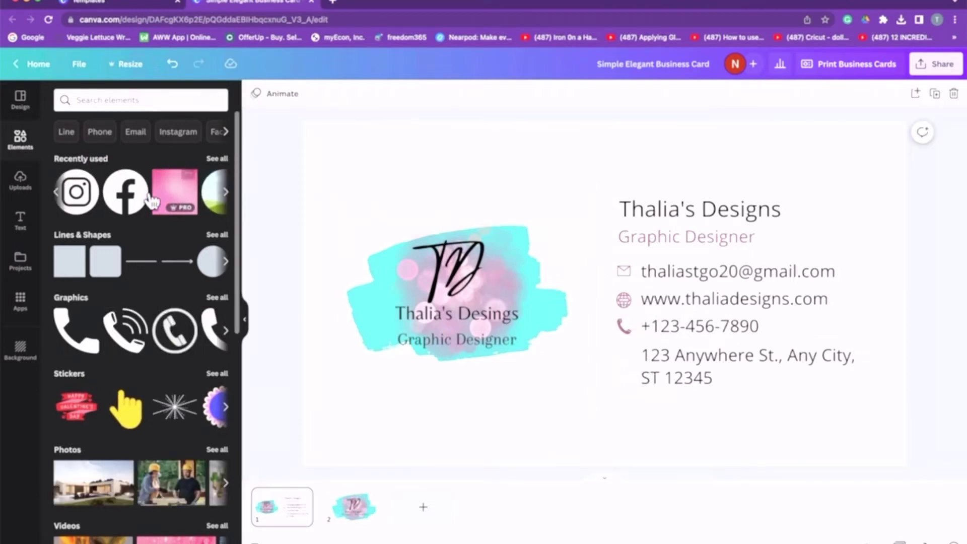
{"action": "left_click", "coordinate": [76, 191]}
{"action": "left_click_drag", "start_coordinate": [674, 224], "coordinate": [590, 313]}
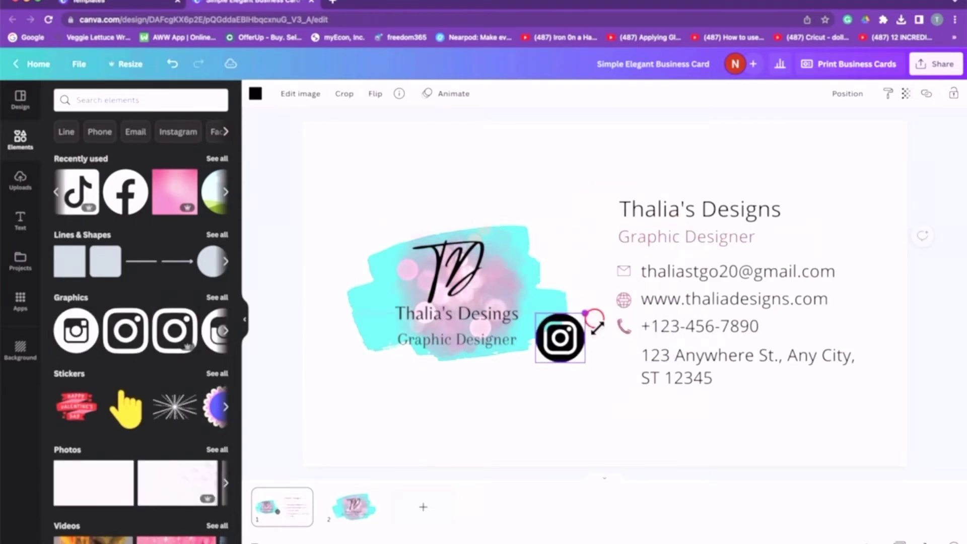
{"action": "key", "text": "ctrl+z"}
{"action": "left_click_drag", "start_coordinate": [675, 225], "coordinate": [638, 362]}
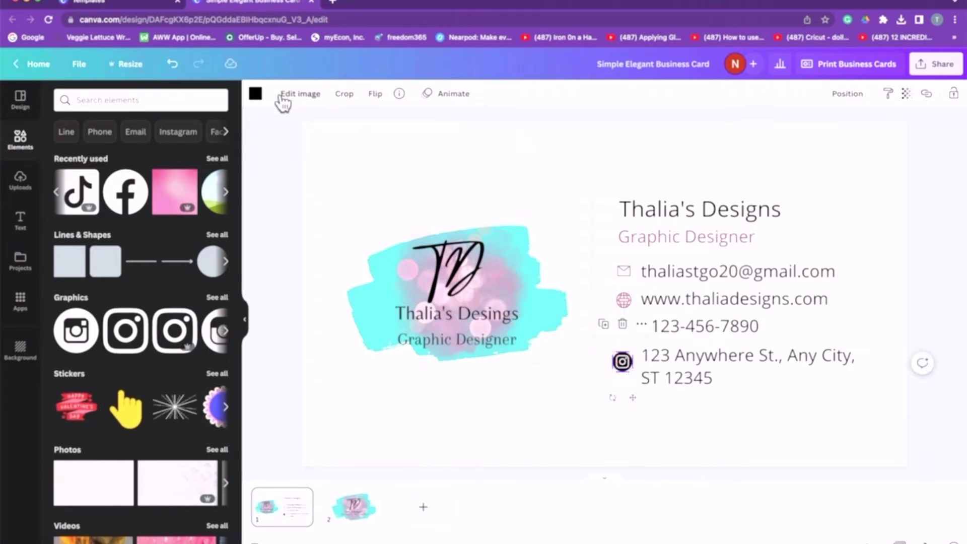
Recolour the Instagram, email, web and phone icons cyan.
{"action": "left_click", "coordinate": [256, 95]}
{"action": "left_click", "coordinate": [127, 162]}
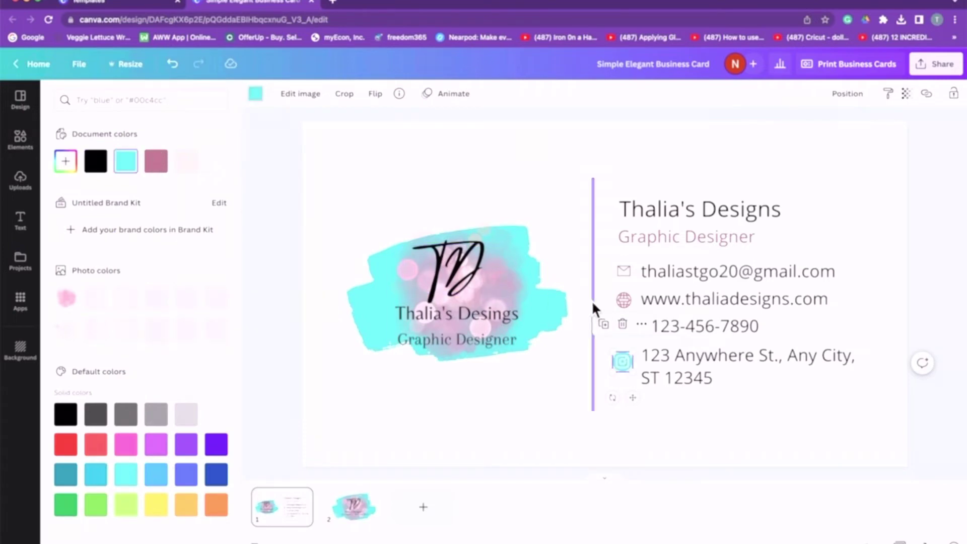
{"action": "left_click", "coordinate": [628, 271]}
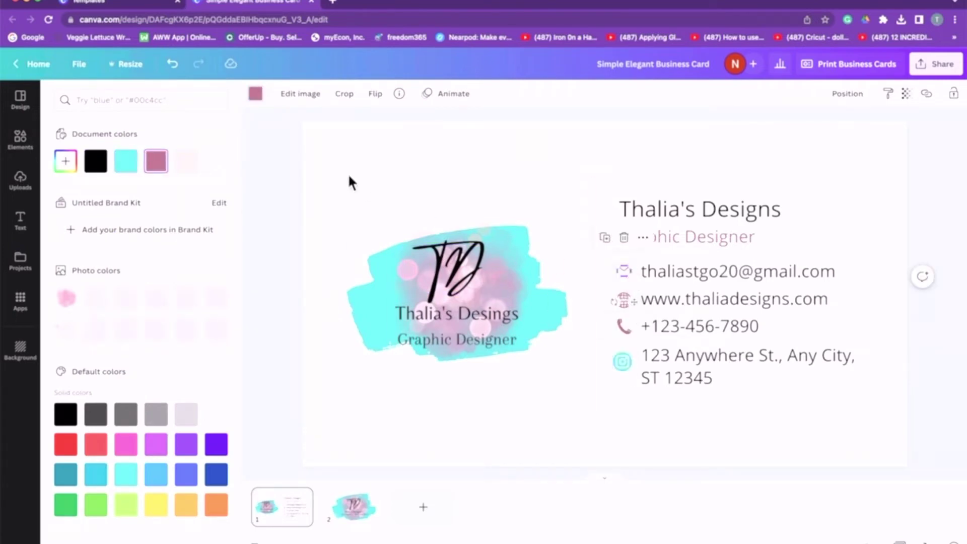
{"action": "left_click", "coordinate": [132, 164]}
{"action": "left_click", "coordinate": [625, 301]}
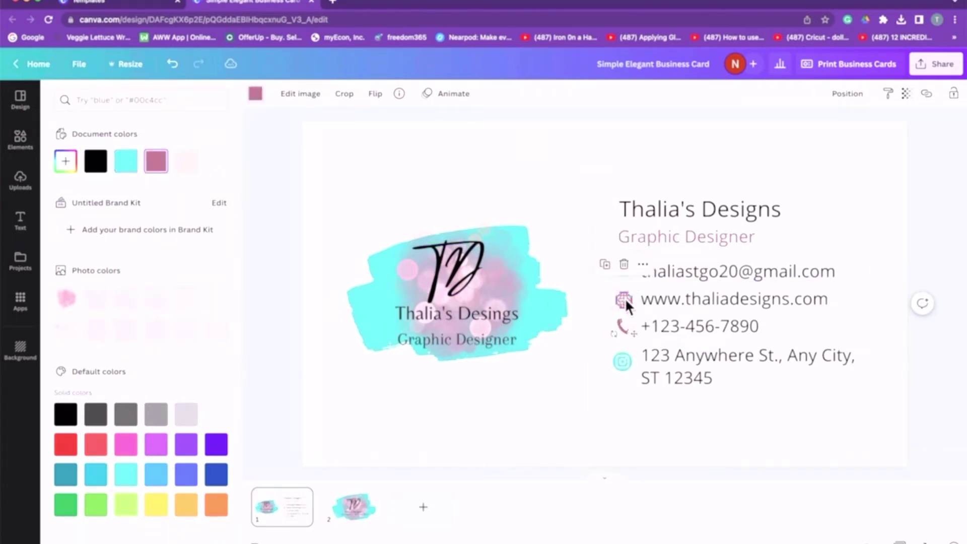
{"action": "left_click", "coordinate": [127, 162]}
{"action": "left_click", "coordinate": [625, 326]}
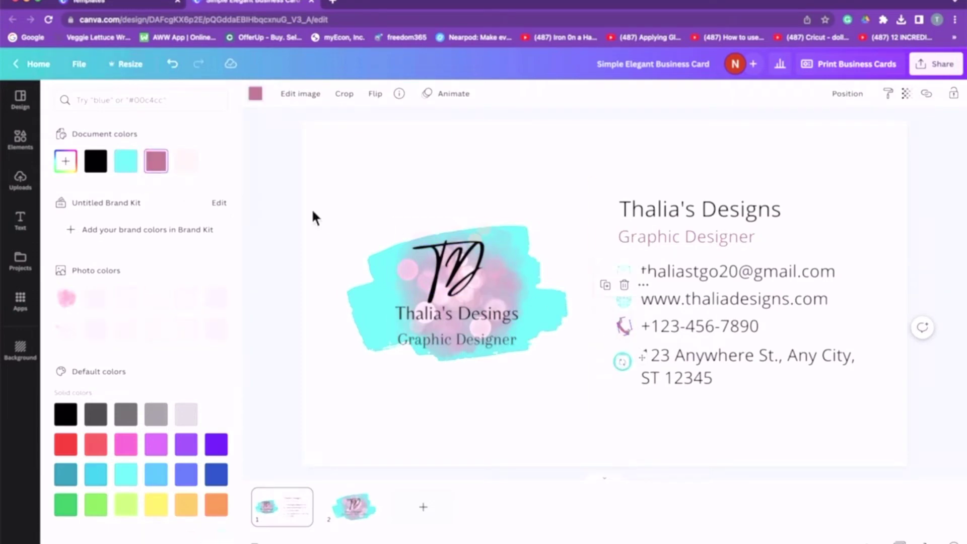
{"action": "left_click", "coordinate": [139, 168]}
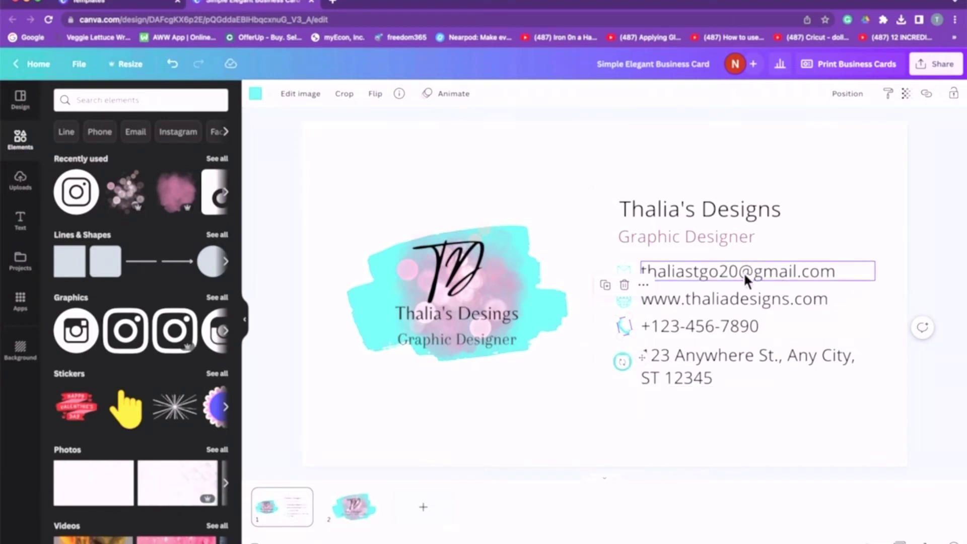
Make the email, website and phone number lines bold.
{"action": "left_click", "coordinate": [707, 266]}
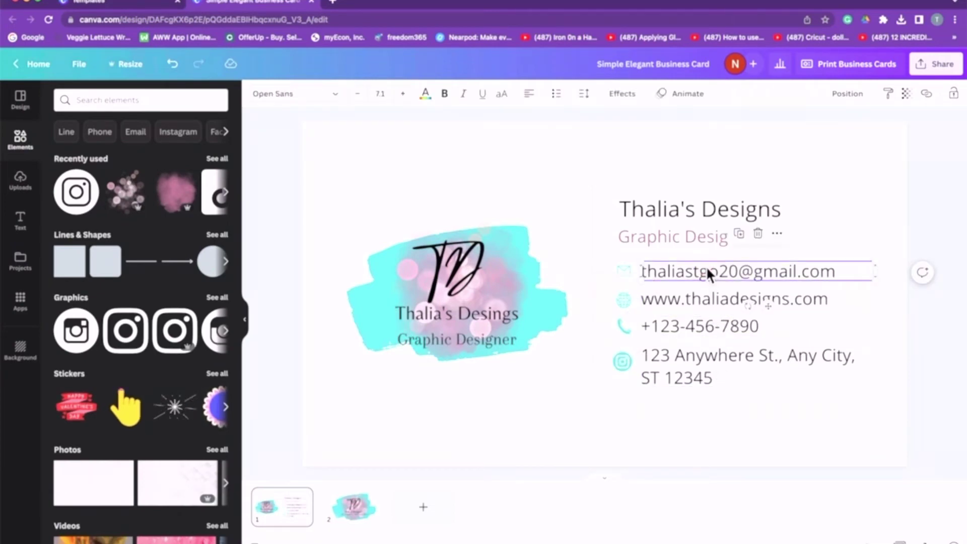
{"action": "left_click", "coordinate": [445, 94]}
{"action": "left_click", "coordinate": [681, 296]}
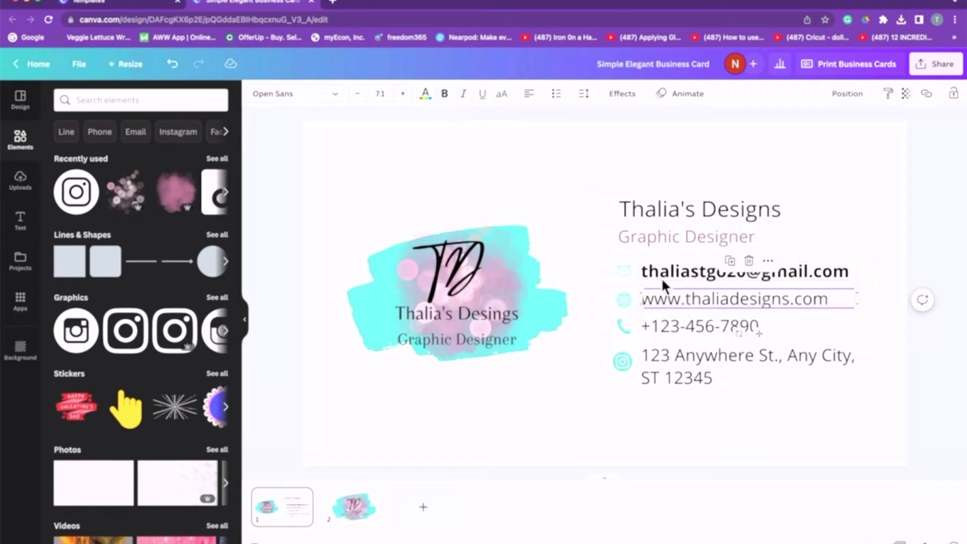
{"action": "left_click", "coordinate": [445, 94]}
{"action": "left_click", "coordinate": [715, 323]}
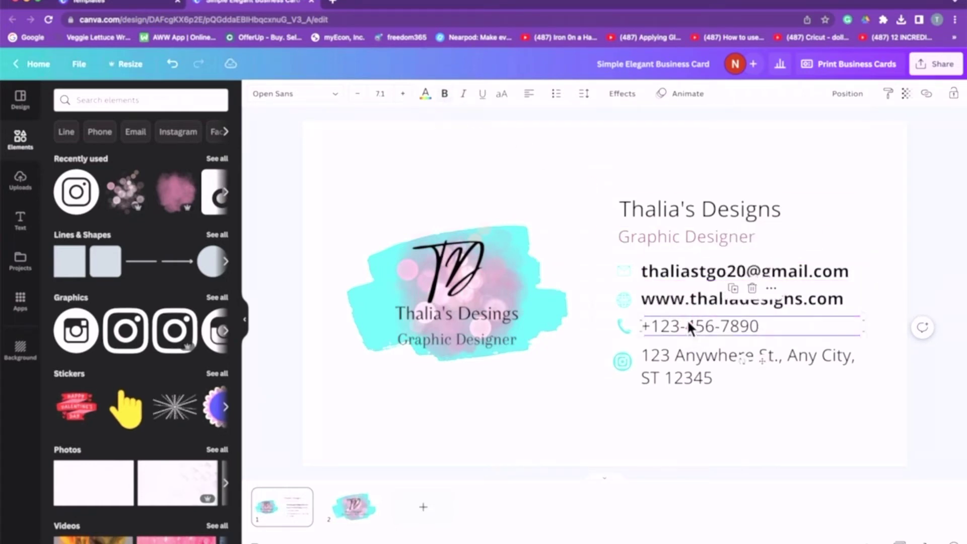
{"action": "left_click", "coordinate": [445, 94]}
Replace the address text with the studio's Instagram handle and make it bold.
{"action": "left_click", "coordinate": [686, 357]}
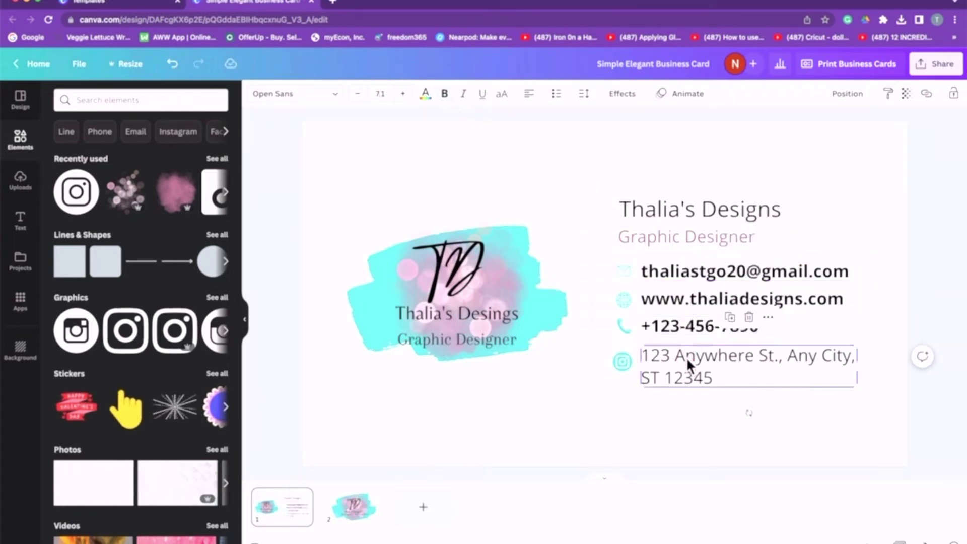
{"action": "double_click", "coordinate": [723, 377]}
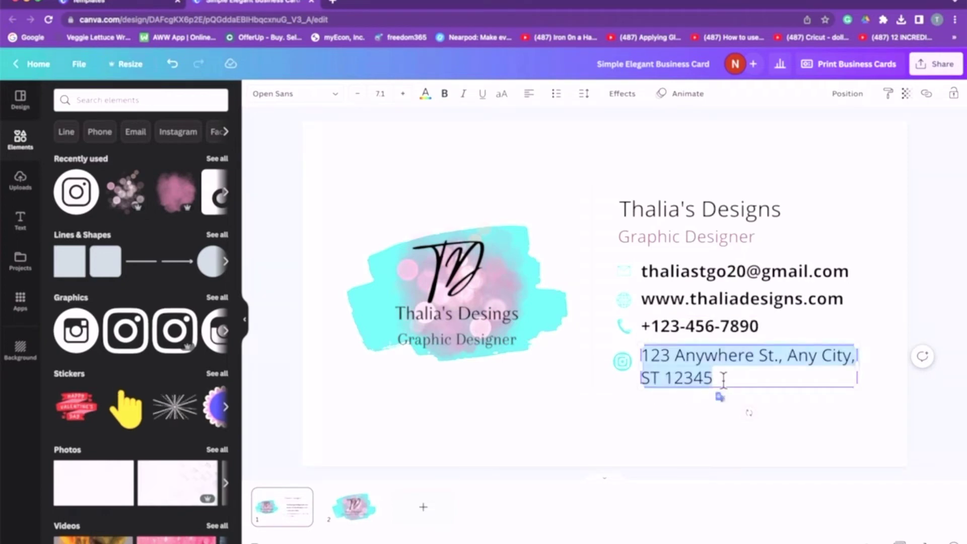
{"action": "key", "text": "BackSpace"}
{"action": "type", "text": "@thal"}
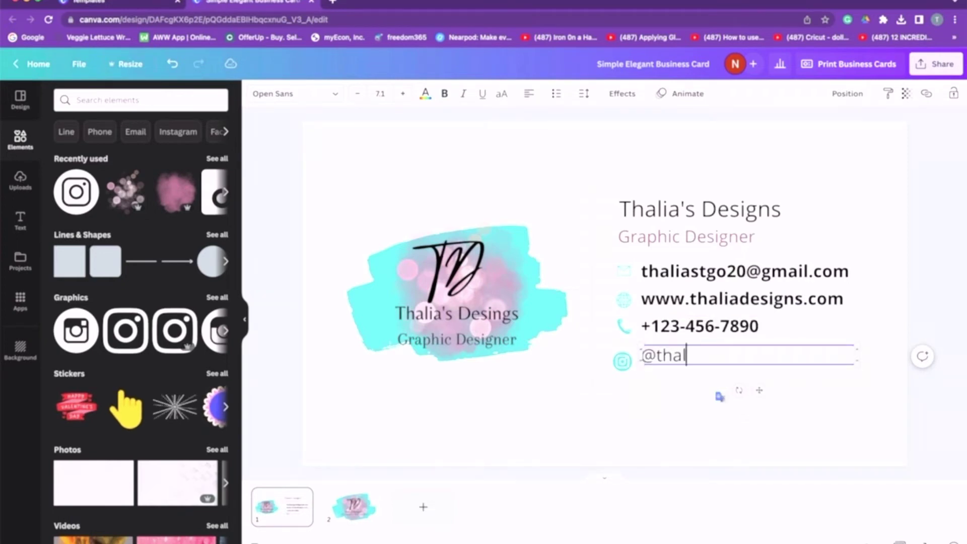
{"action": "type", "text": "iade"}
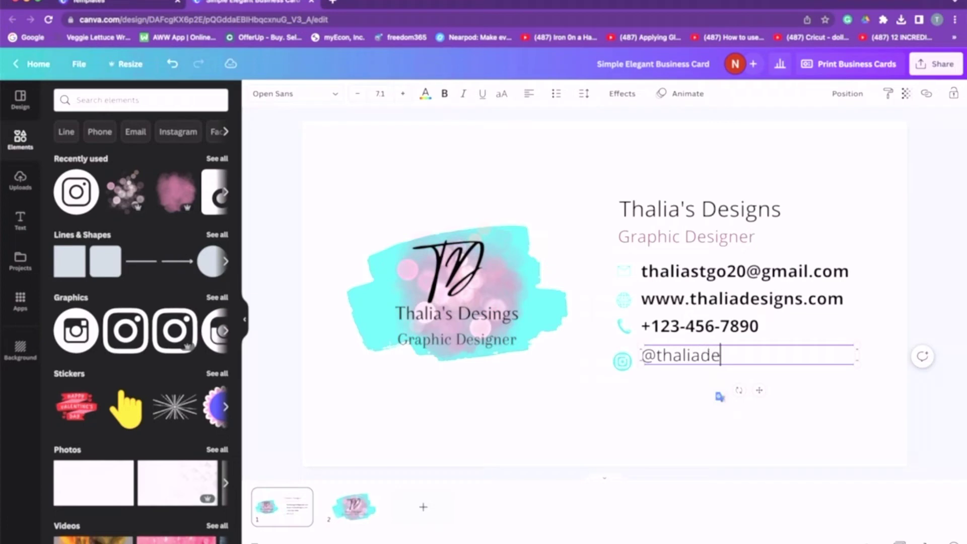
{"action": "type", "text": "sig"}
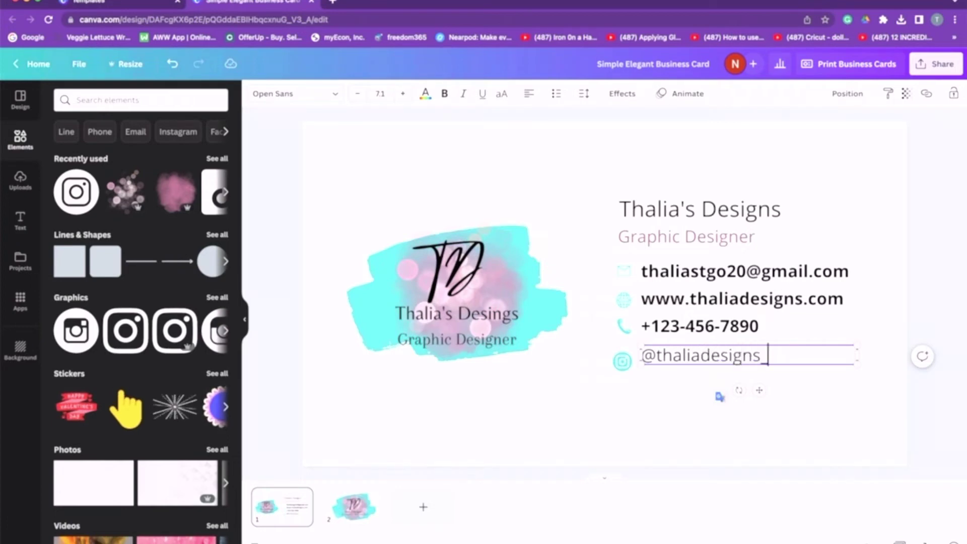
{"action": "type", "text": "ns_"}
{"action": "left_click", "coordinate": [801, 392]}
{"action": "left_click", "coordinate": [730, 359]}
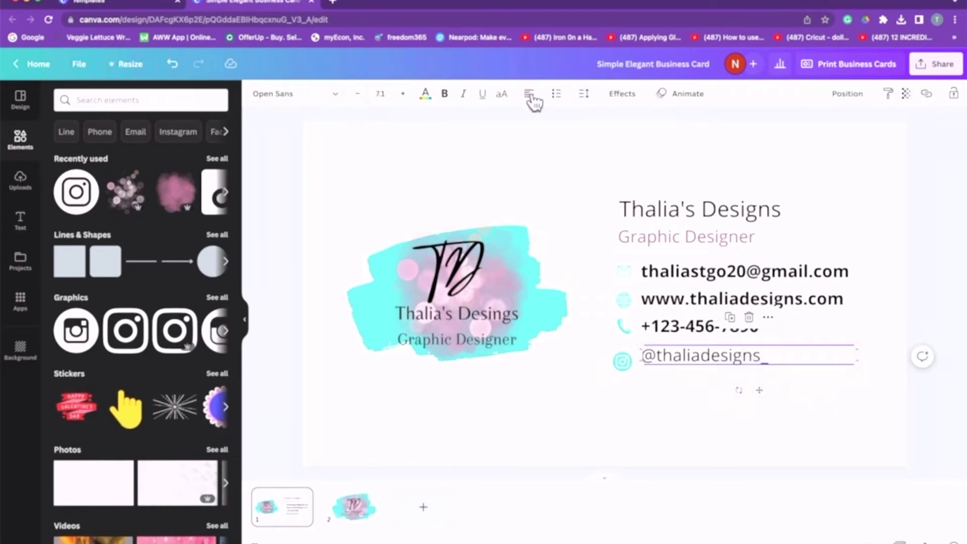
{"action": "left_click", "coordinate": [446, 101]}
{"action": "left_click", "coordinate": [793, 423]}
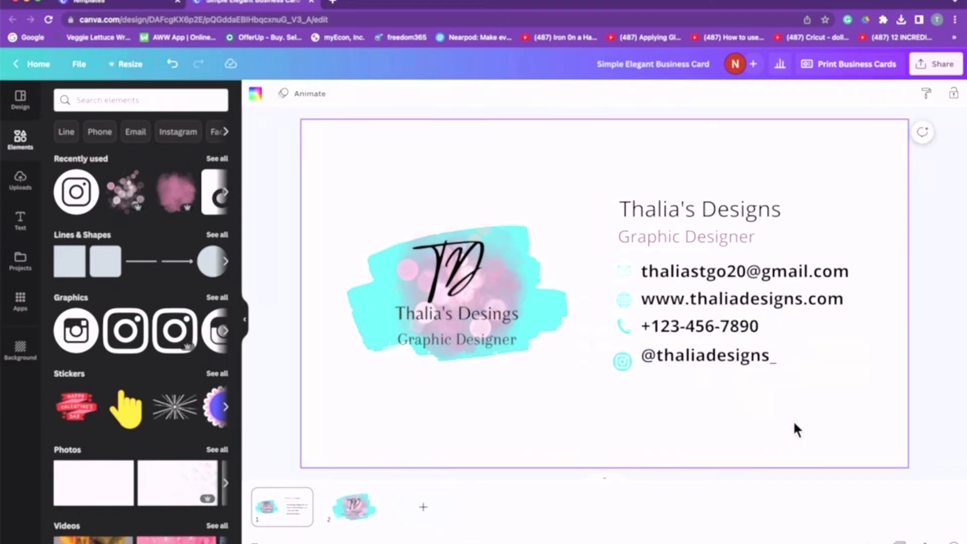
Make the Graphic Designer subtitle pink and bold.
{"action": "left_click", "coordinate": [717, 236]}
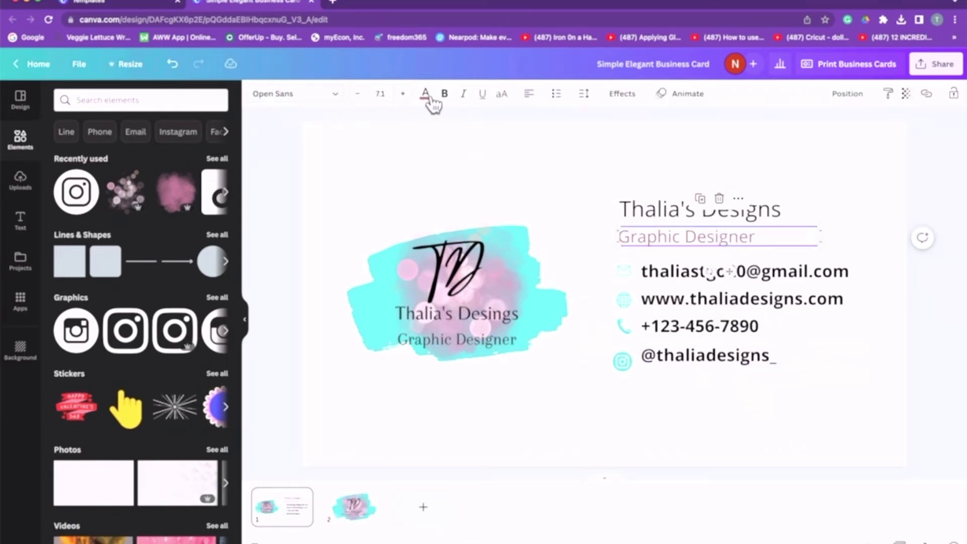
{"action": "left_click", "coordinate": [426, 95]}
{"action": "left_click", "coordinate": [189, 170]}
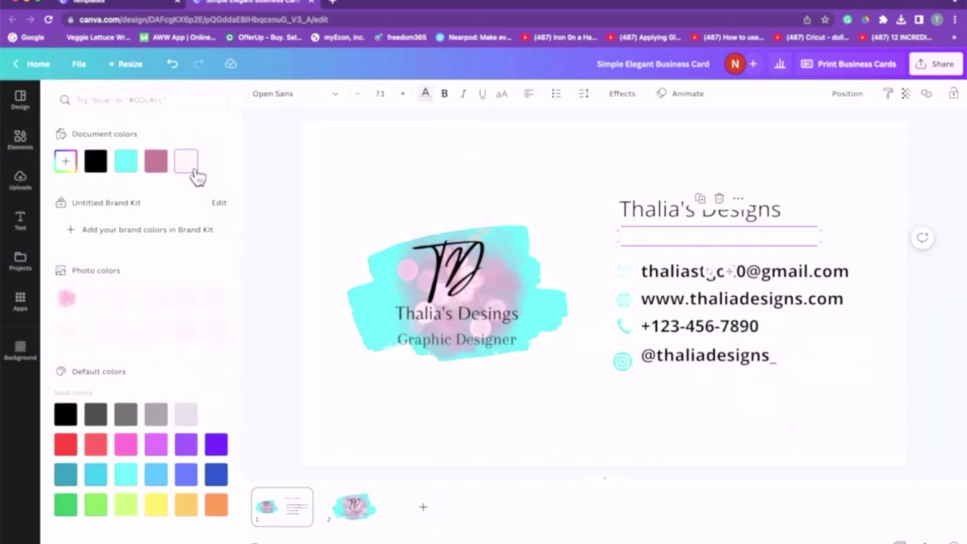
{"action": "left_click", "coordinate": [168, 168]}
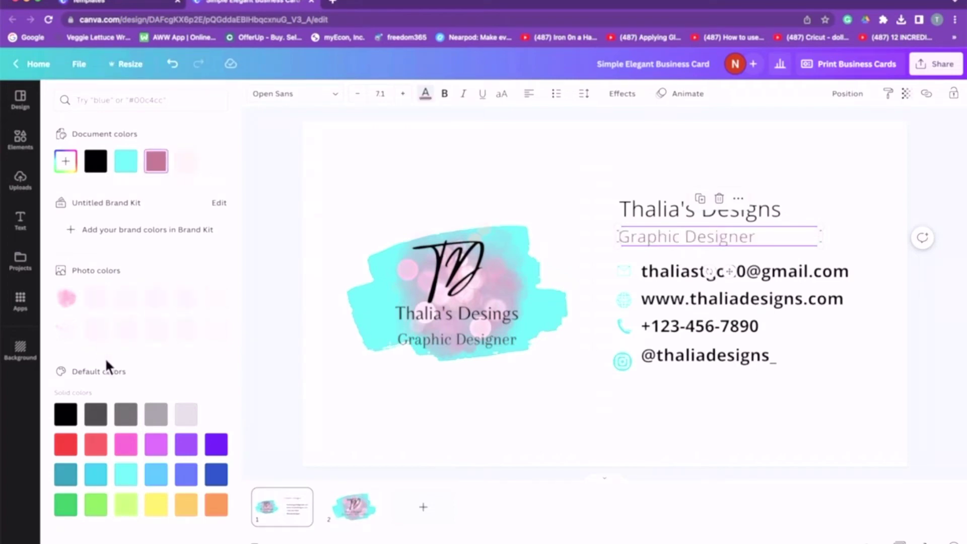
{"action": "left_click", "coordinate": [132, 453]}
{"action": "key", "text": "Escape"}
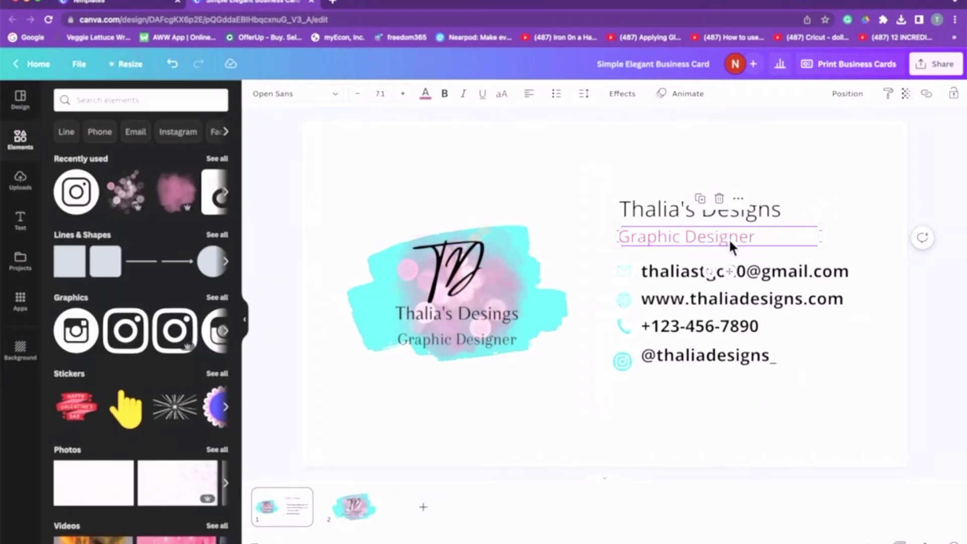
{"action": "left_click", "coordinate": [444, 94]}
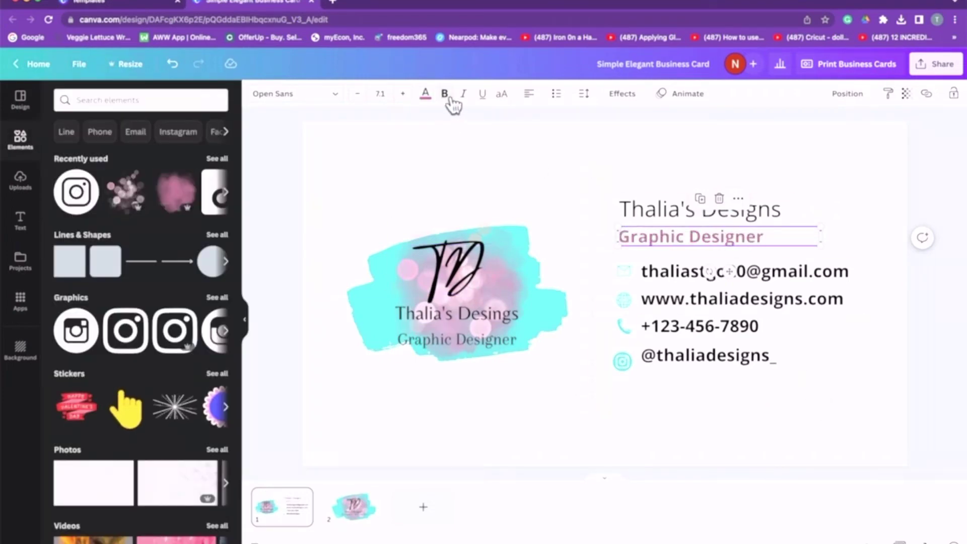
{"action": "left_click", "coordinate": [811, 421]}
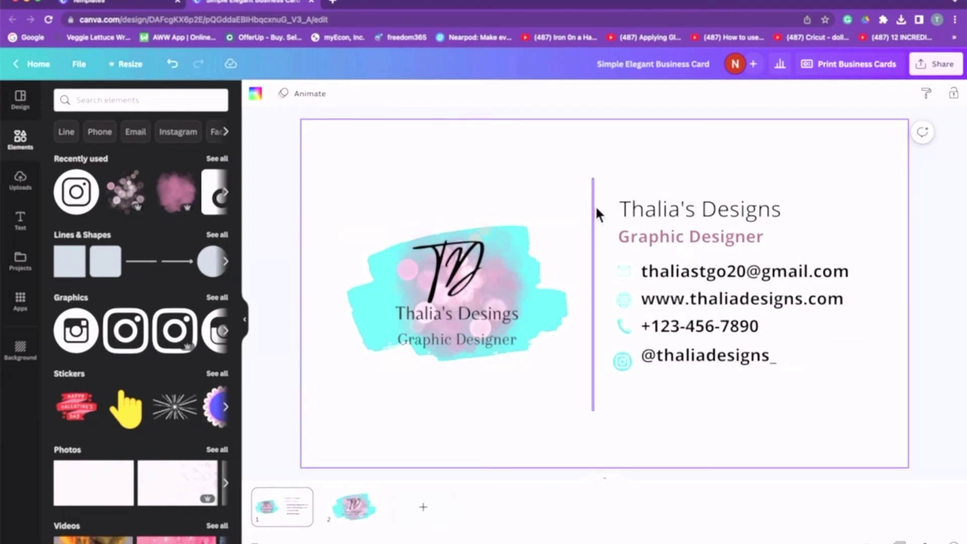
Recolour the vertical divider beside the contact details with the pink document colour.
{"action": "left_click", "coordinate": [595, 198]}
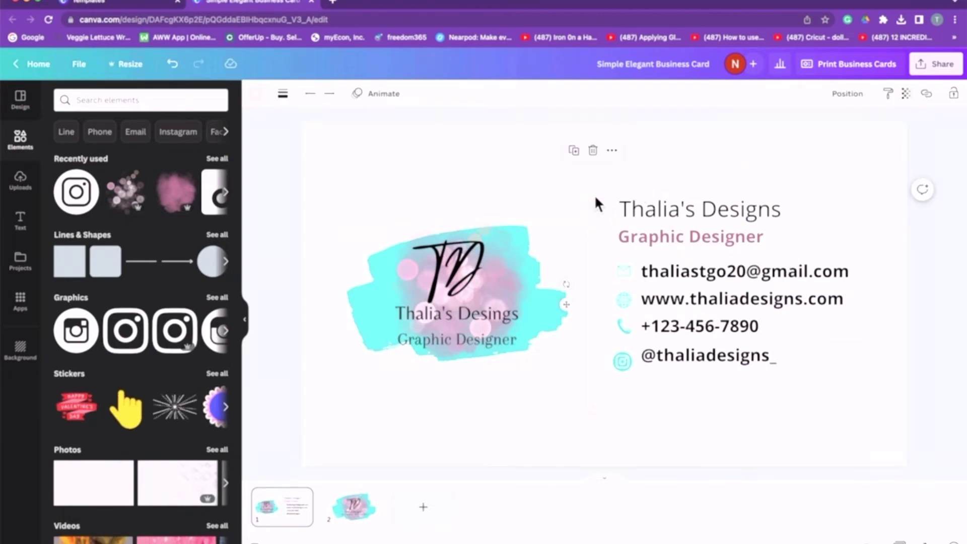
{"action": "left_click", "coordinate": [258, 92]}
{"action": "left_click", "coordinate": [154, 162]}
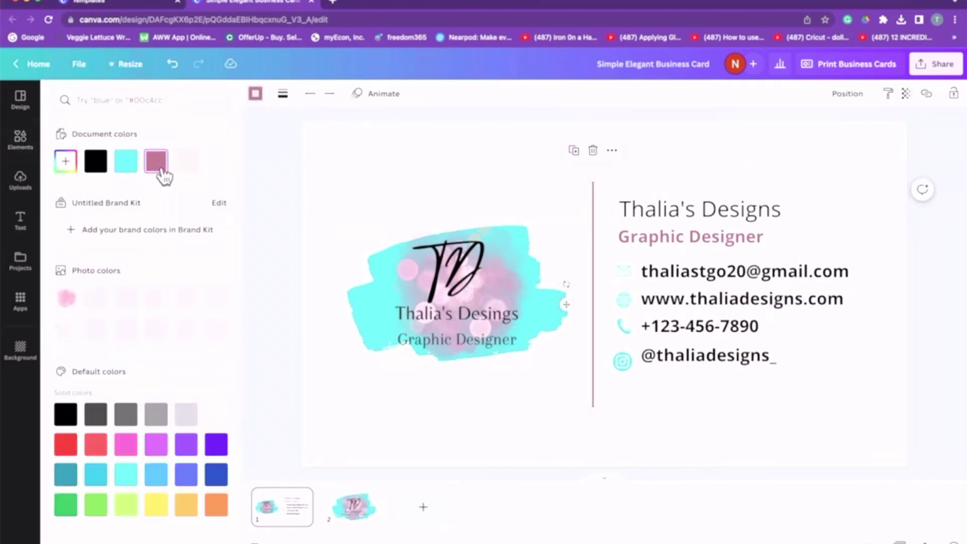
{"action": "left_click", "coordinate": [830, 383]}
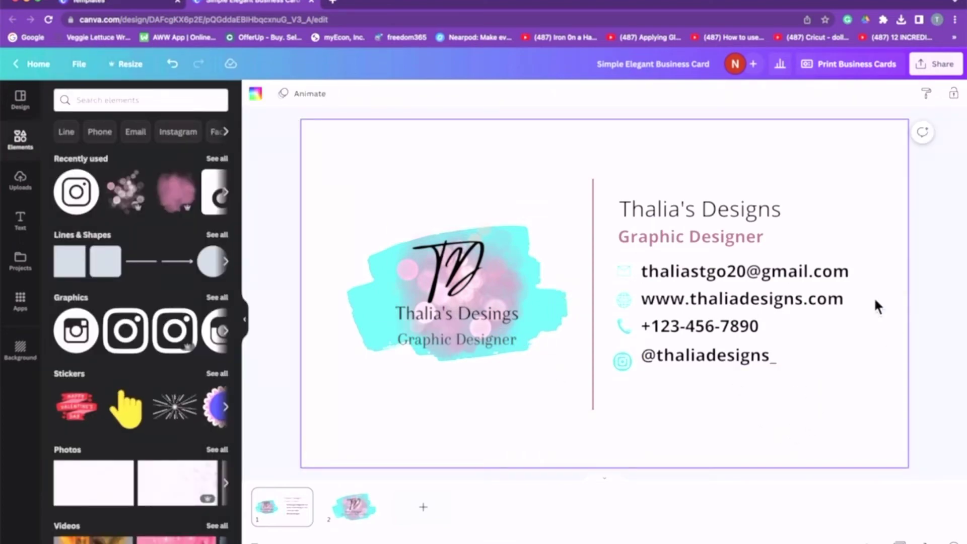
{"action": "left_click", "coordinate": [696, 353]}
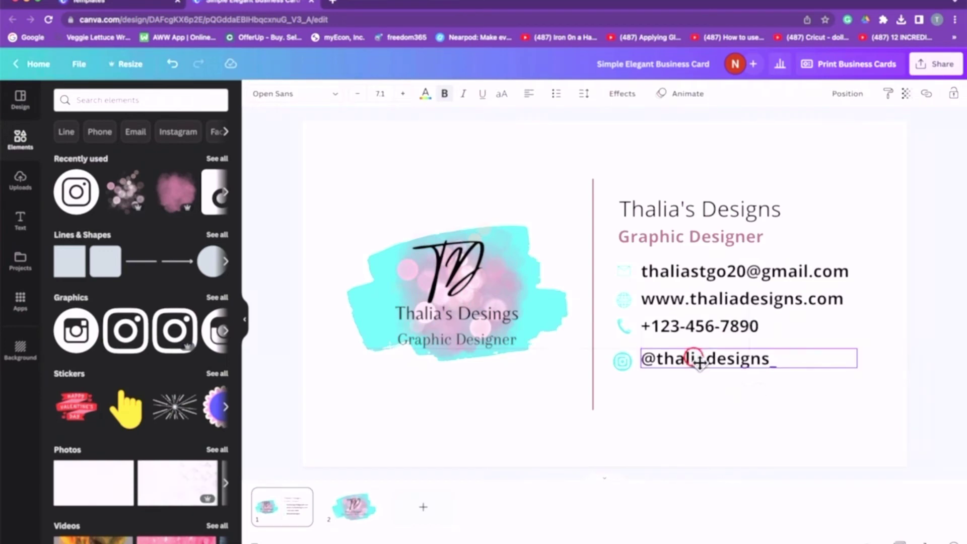
{"action": "left_click", "coordinate": [799, 396]}
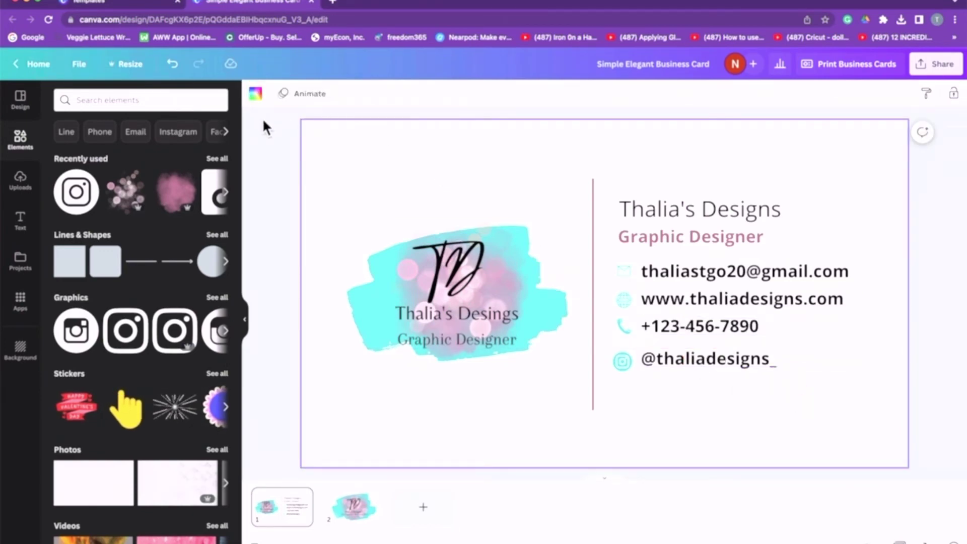
{"action": "left_click", "coordinate": [225, 192]}
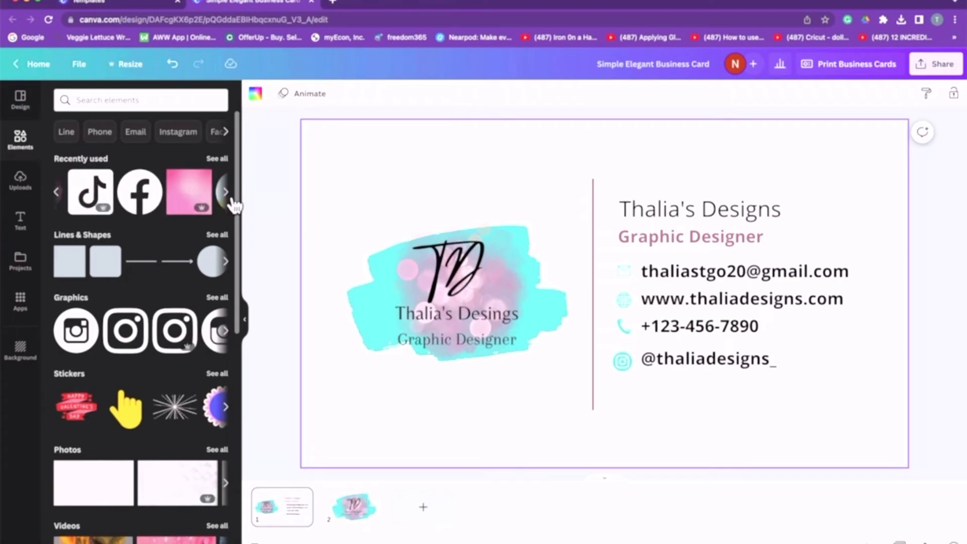
Add a Facebook icon, shrink it to icon size and make it cyan.
{"action": "left_click", "coordinate": [119, 203]}
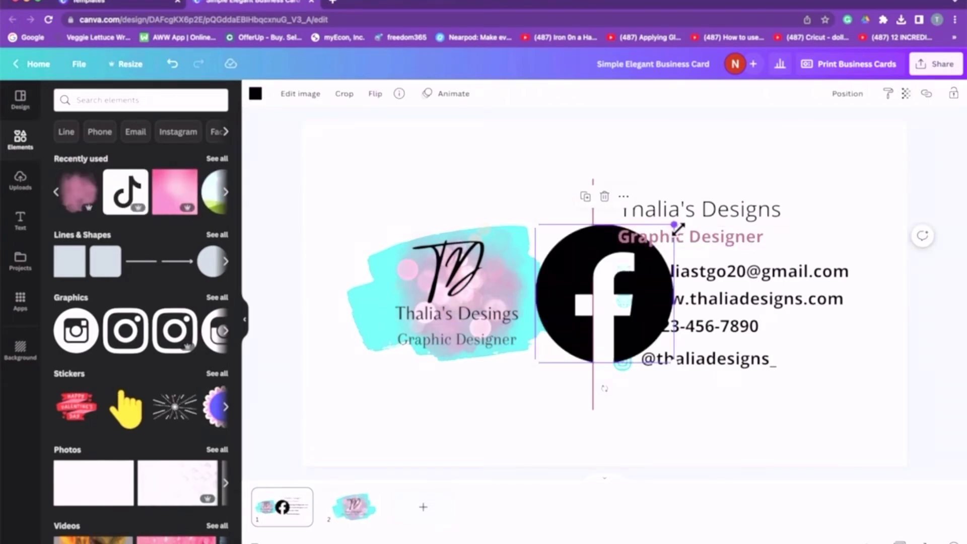
{"action": "left_click_drag", "start_coordinate": [676, 227], "coordinate": [632, 387]}
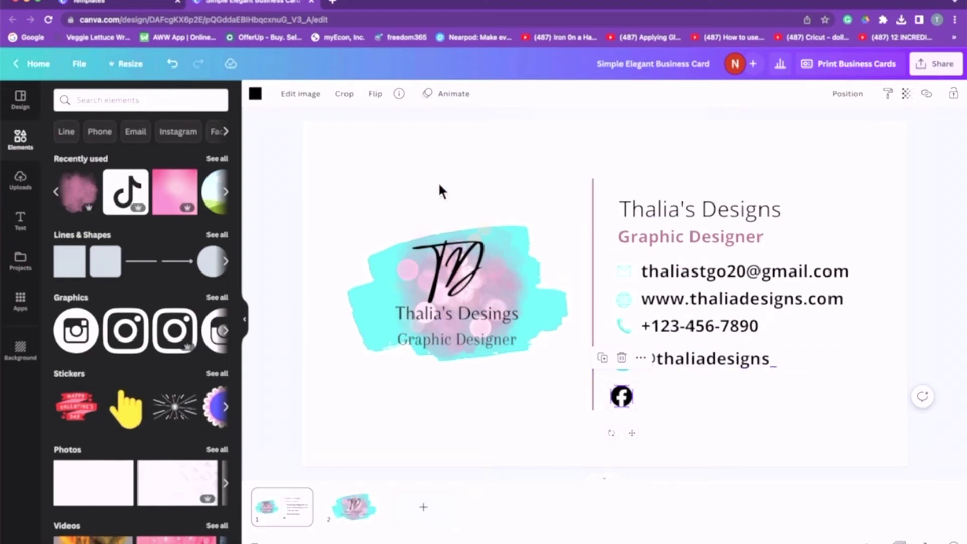
{"action": "left_click", "coordinate": [258, 96]}
{"action": "left_click", "coordinate": [129, 164]}
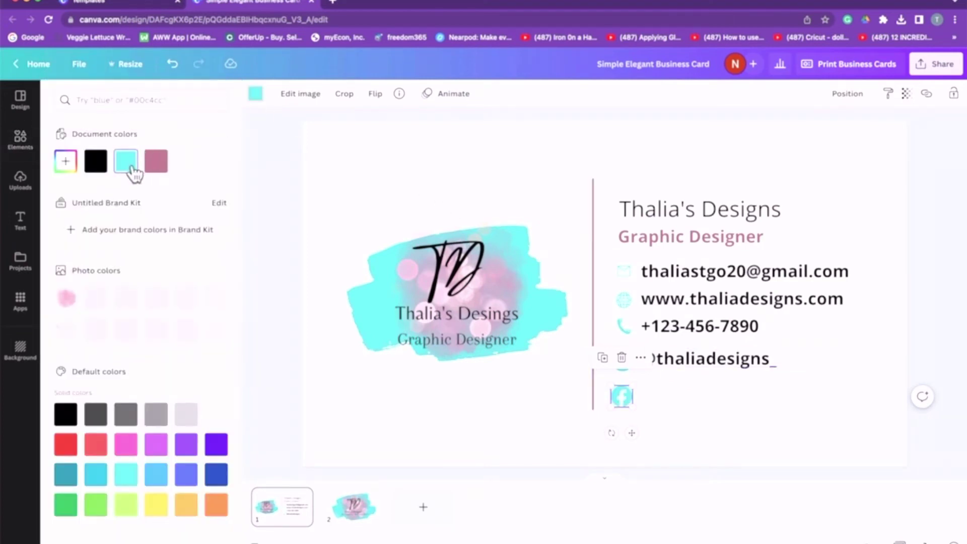
Add a TikTok icon from recent graphics, shrink it and make it cyan.
{"action": "left_click", "coordinate": [20, 138]}
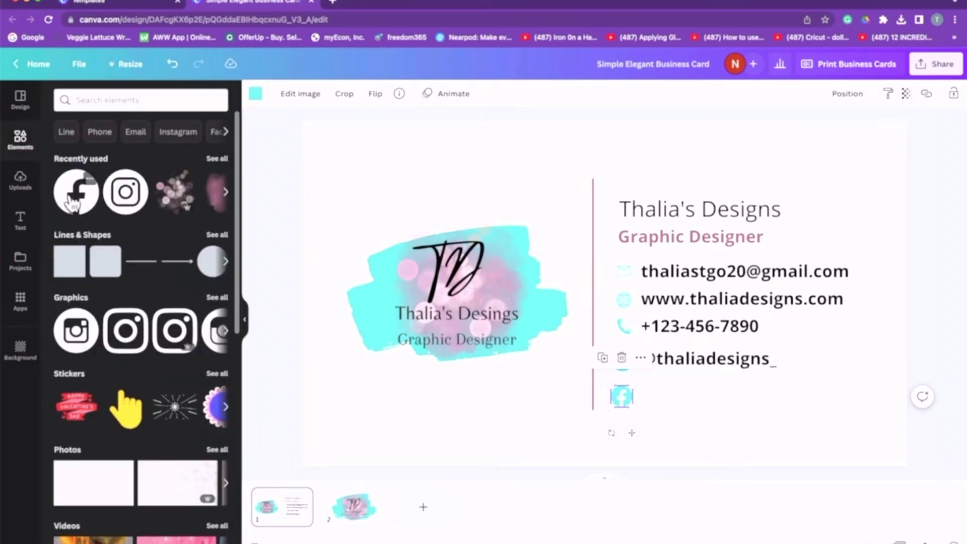
{"action": "left_click", "coordinate": [225, 191]}
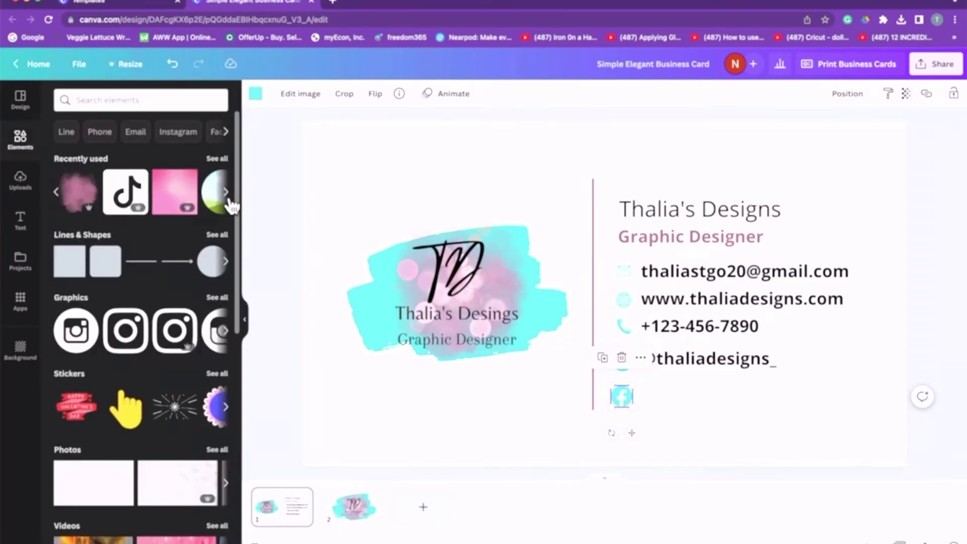
{"action": "left_click", "coordinate": [127, 192]}
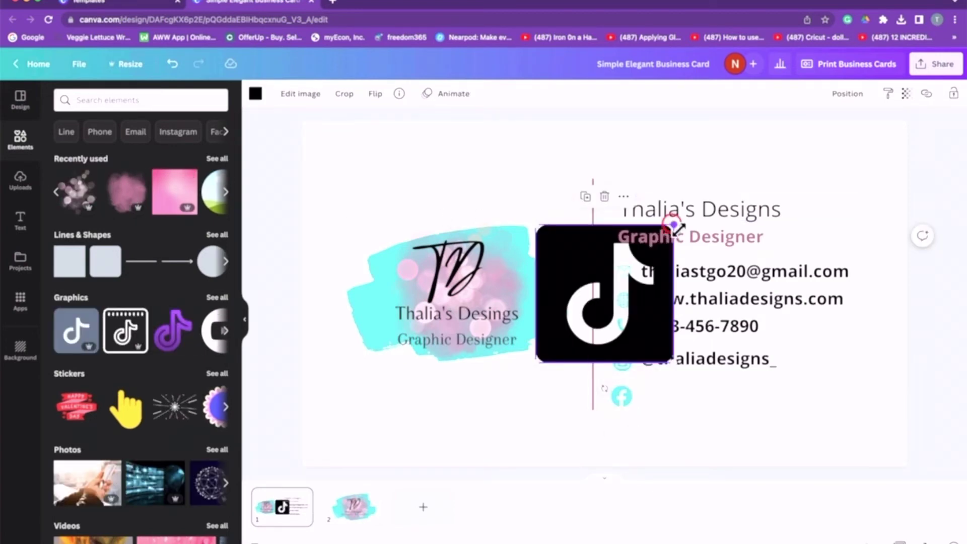
{"action": "left_click_drag", "start_coordinate": [675, 226], "coordinate": [630, 432]}
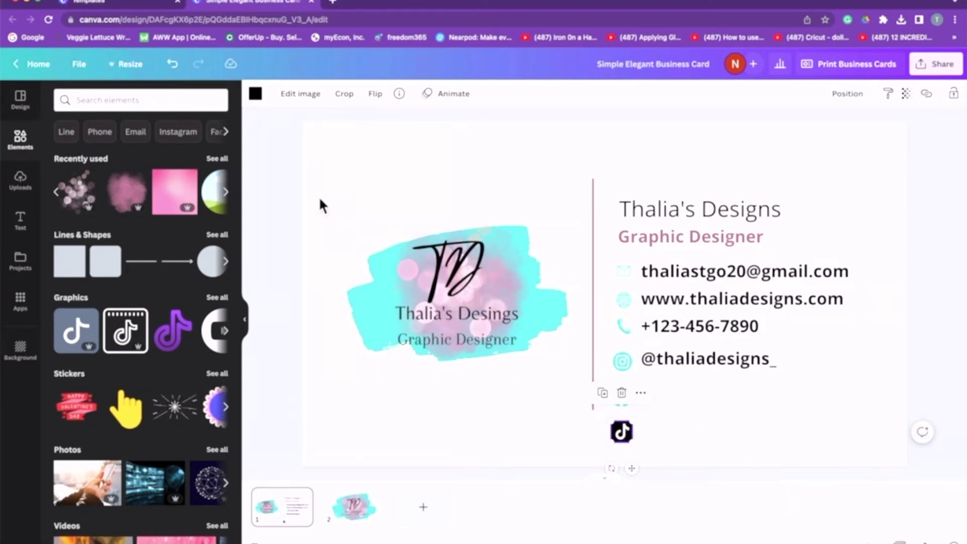
{"action": "left_click", "coordinate": [256, 94]}
{"action": "left_click", "coordinate": [125, 162]}
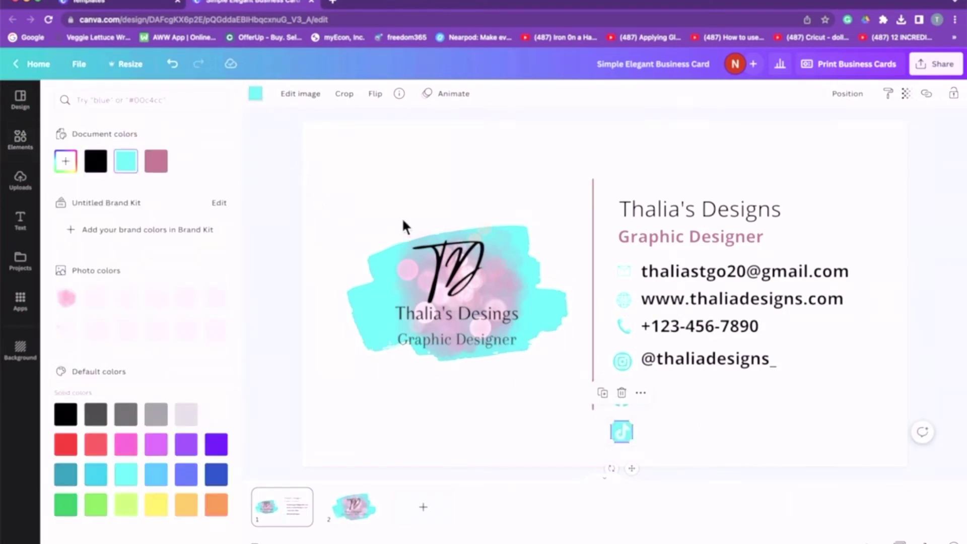
{"action": "left_click", "coordinate": [31, 214]}
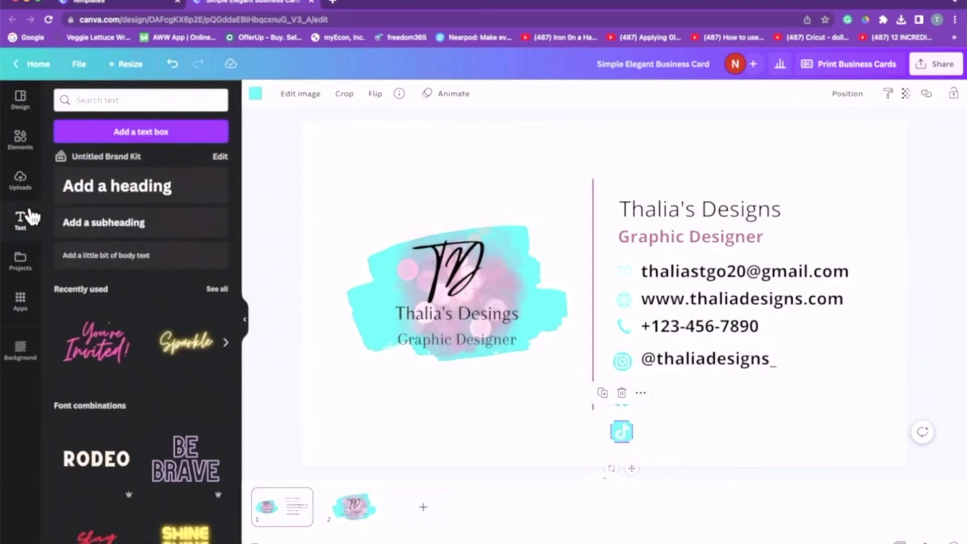
Add the business name as a bold, slightly smaller subheading beside the Facebook icon.
{"action": "left_click", "coordinate": [140, 234]}
{"action": "key", "text": "BackSpace"}
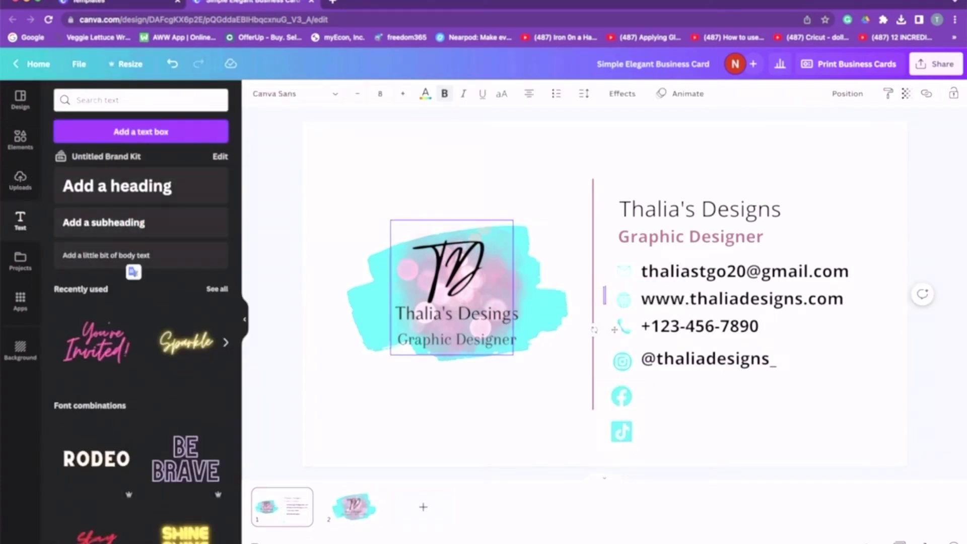
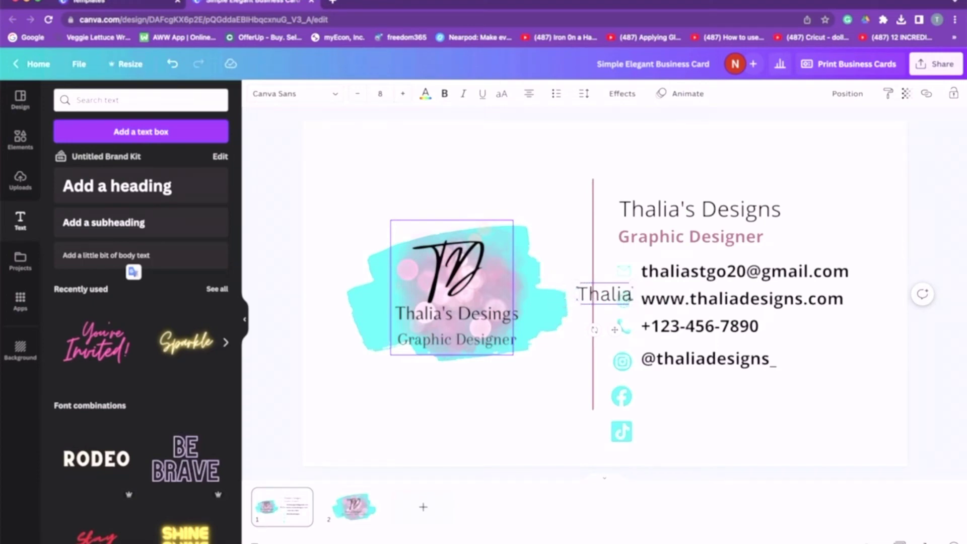
{"action": "type", "text": "'s Designs"}
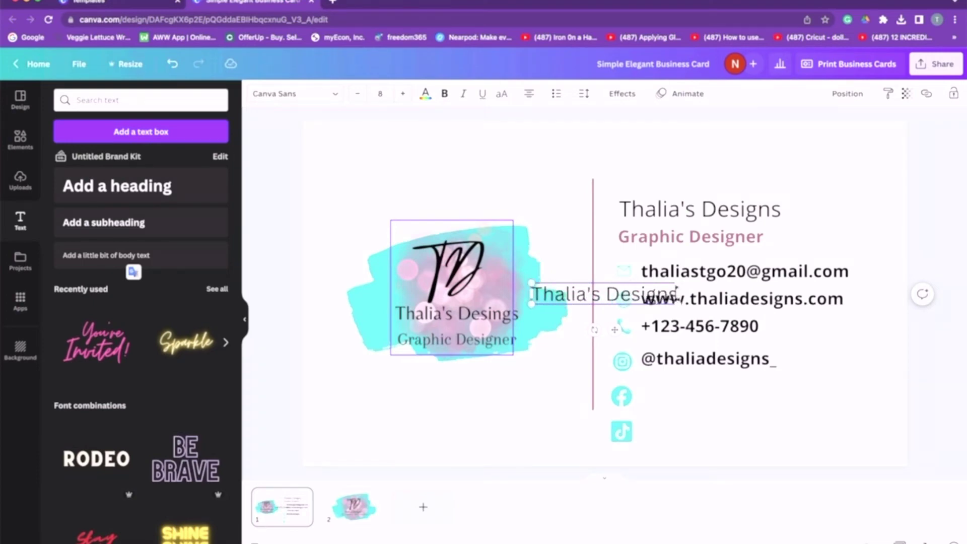
{"action": "left_click_drag", "start_coordinate": [623, 335], "coordinate": [721, 434]}
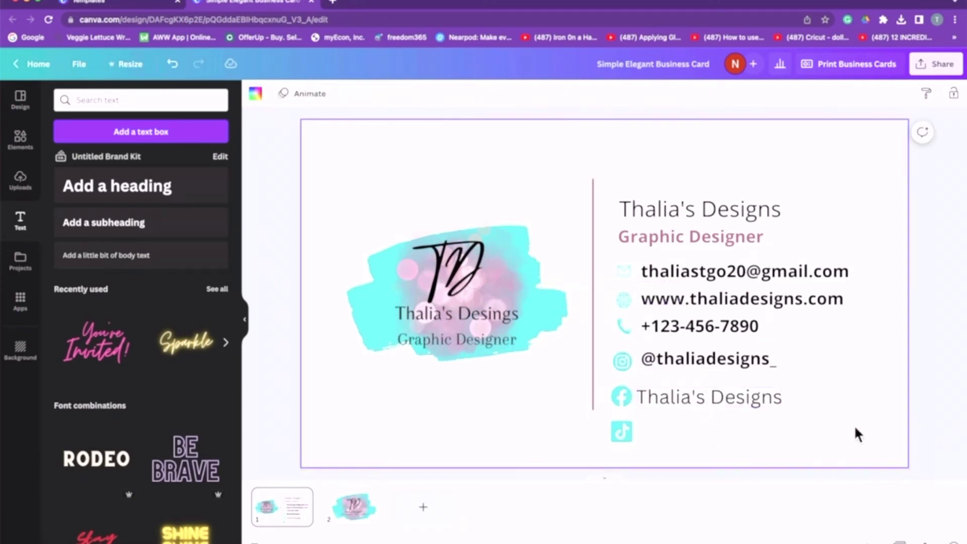
{"action": "left_click", "coordinate": [446, 101]}
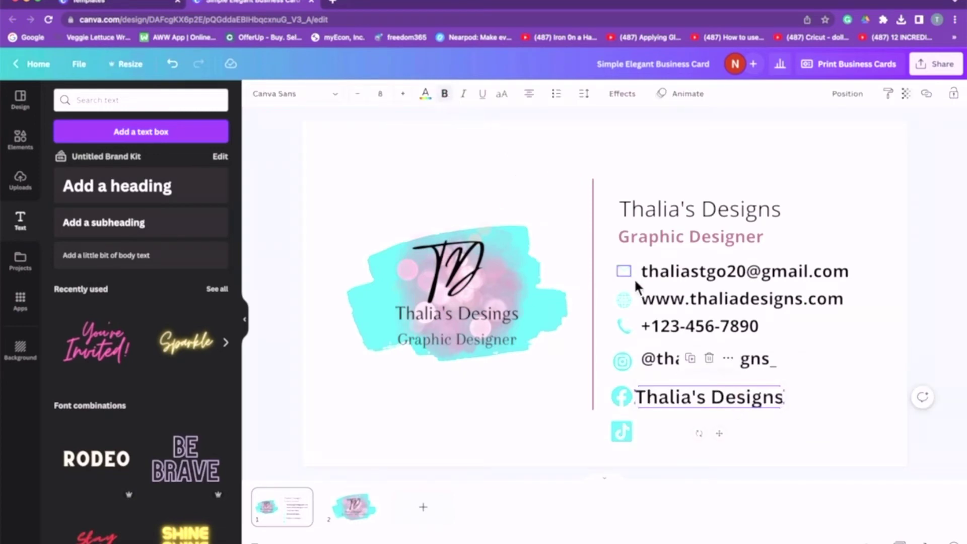
{"action": "left_click_drag", "start_coordinate": [794, 391], "coordinate": [779, 391]}
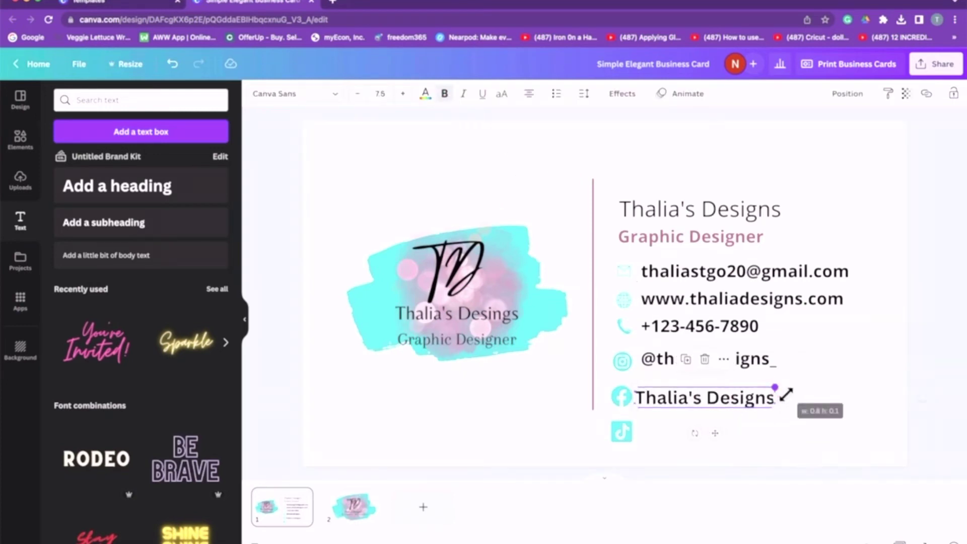
Add the TikTok handle as a subheading sized 7.8, placed beside the TikTok icon.
{"action": "left_click", "coordinate": [123, 233]}
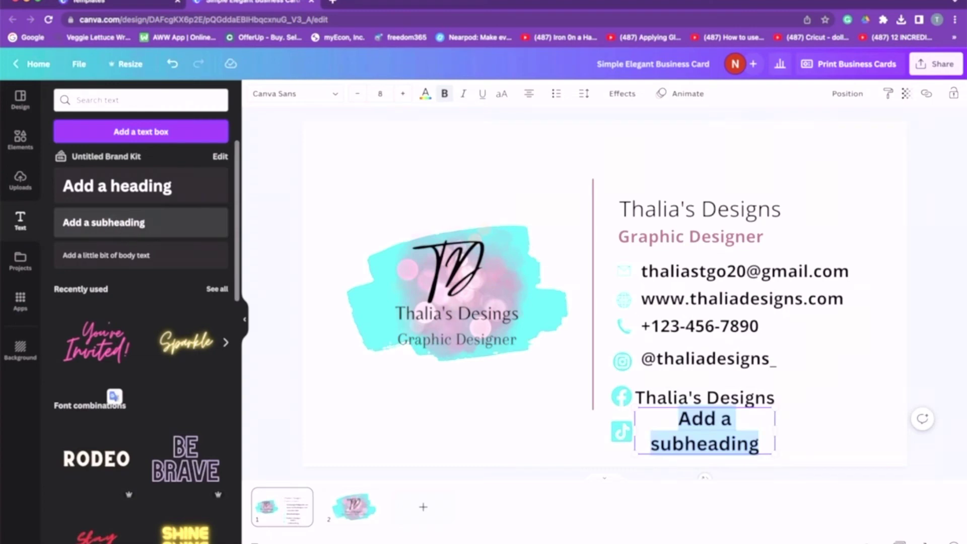
{"action": "key", "text": "BackSpace"}
{"action": "type", "text": "@thaliadesin"}
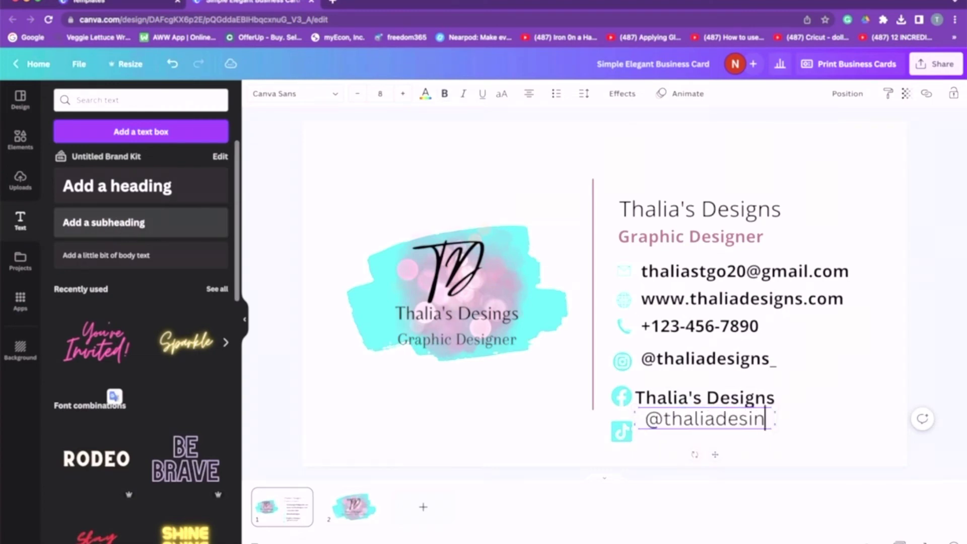
{"action": "key", "text": "BackSpace"}
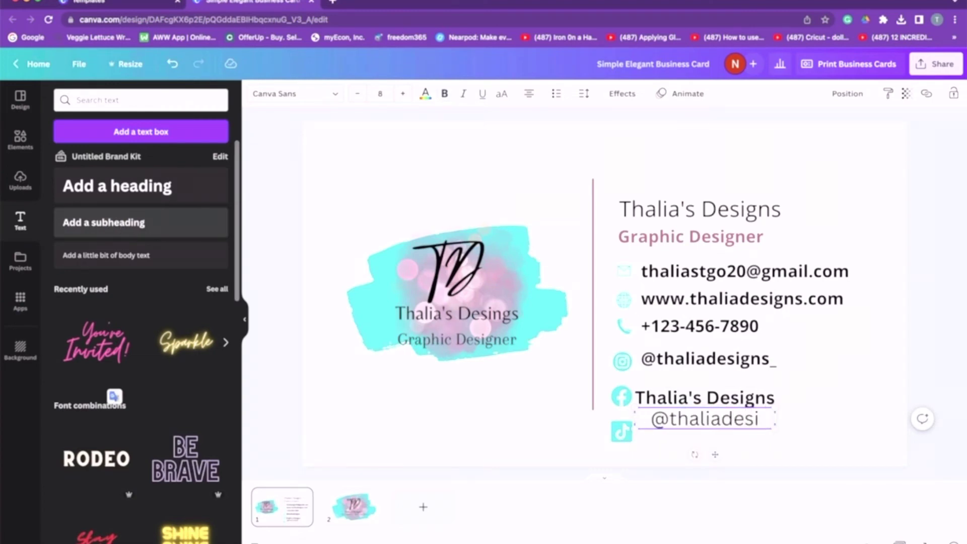
{"action": "type", "text": "gns_"}
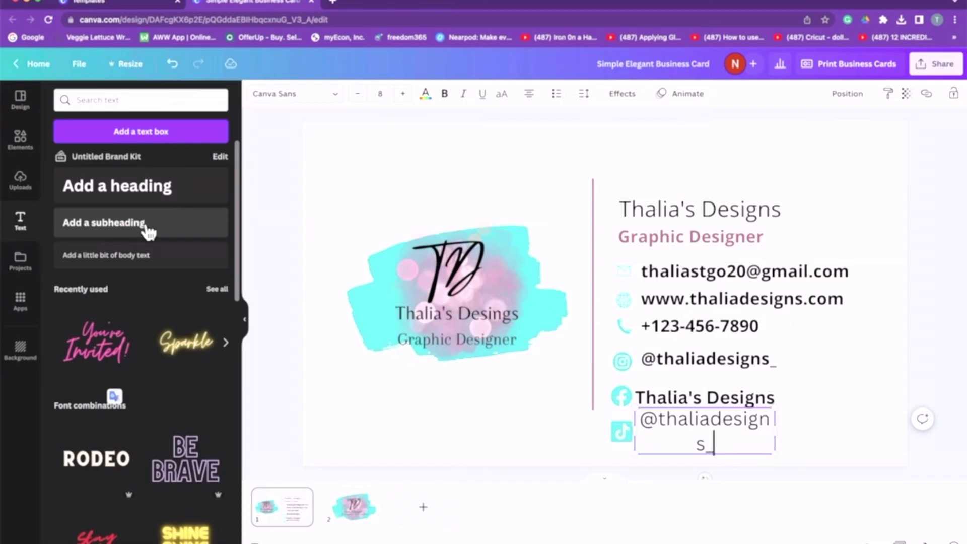
{"action": "left_click_drag", "start_coordinate": [783, 438], "coordinate": [842, 432]}
{"action": "left_click_drag", "start_coordinate": [755, 462], "coordinate": [732, 477]}
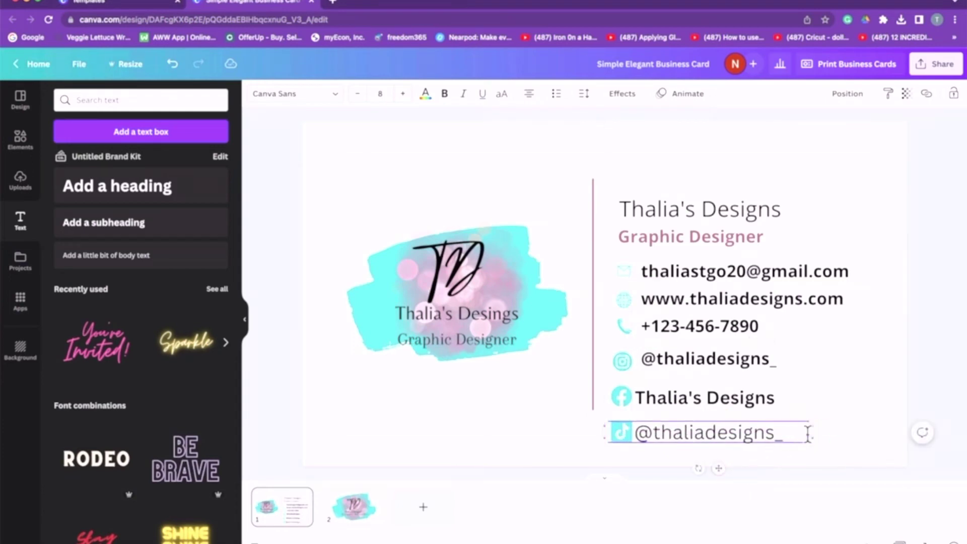
{"action": "left_click_drag", "start_coordinate": [821, 435], "coordinate": [766, 440]}
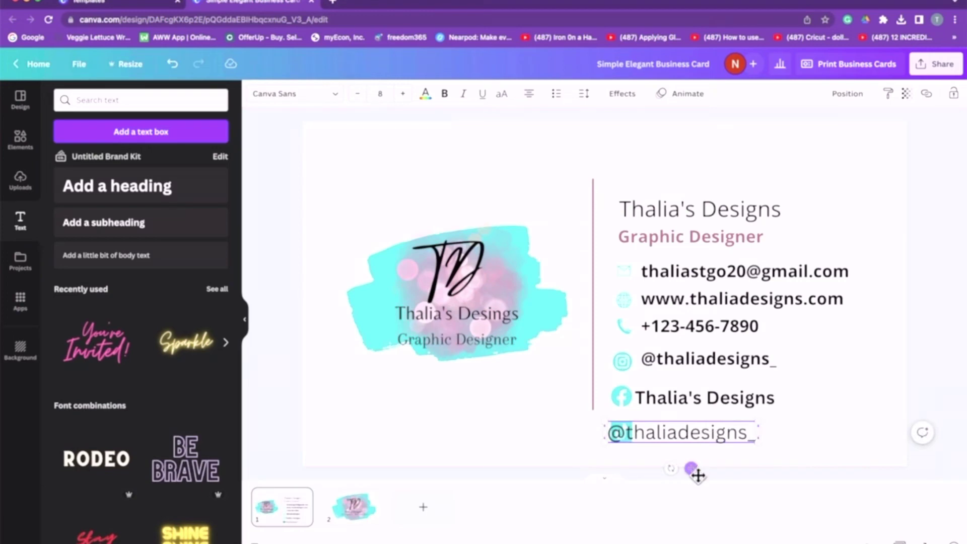
{"action": "left_click_drag", "start_coordinate": [698, 475], "coordinate": [726, 473]}
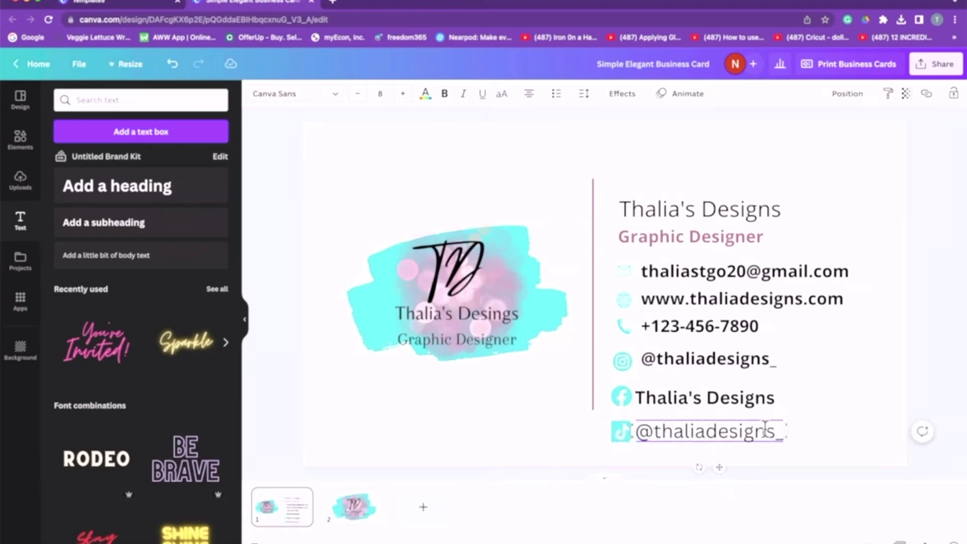
{"action": "left_click_drag", "start_coordinate": [787, 420], "coordinate": [782, 421]}
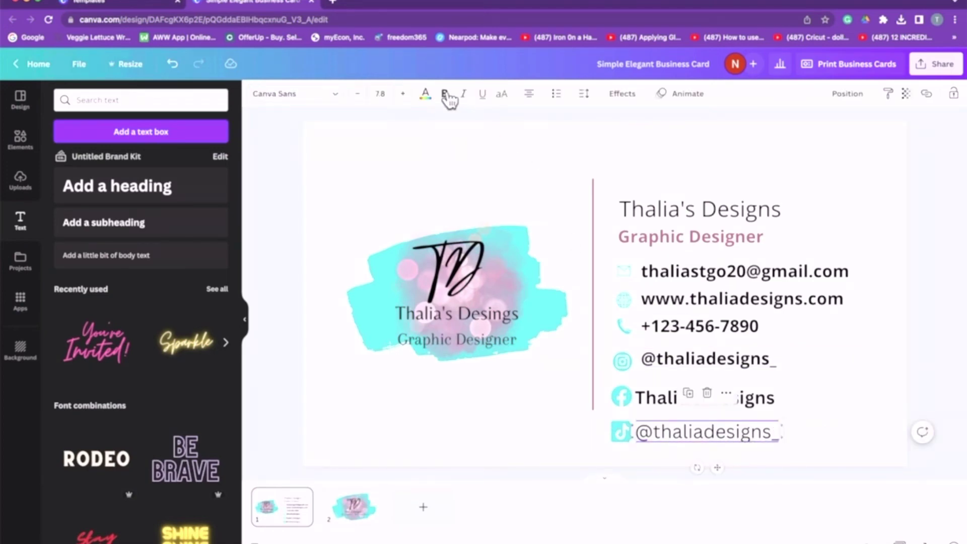
Make the TikTok handle bold, shrink it to 5.8 and align it with its icon.
{"action": "left_click", "coordinate": [446, 95]}
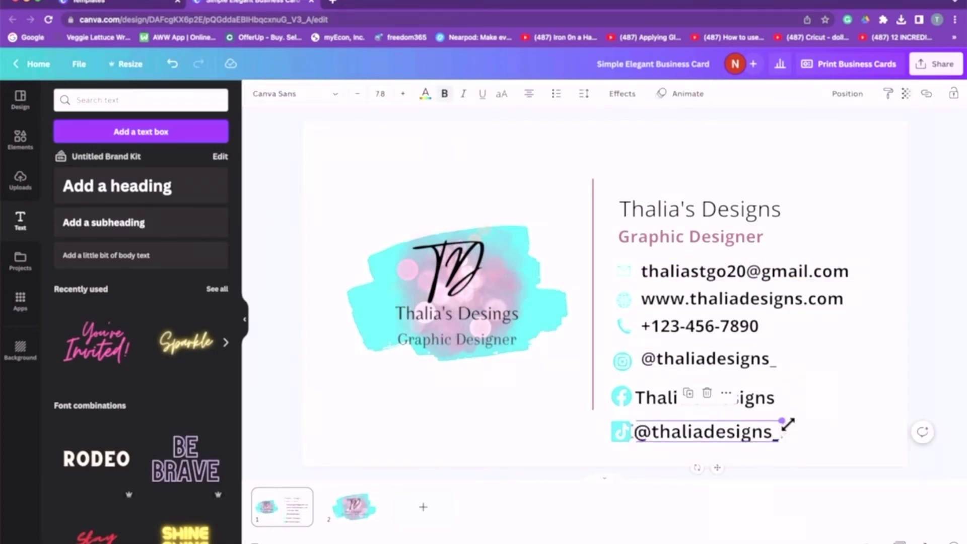
{"action": "left_click_drag", "start_coordinate": [788, 424], "coordinate": [741, 435]}
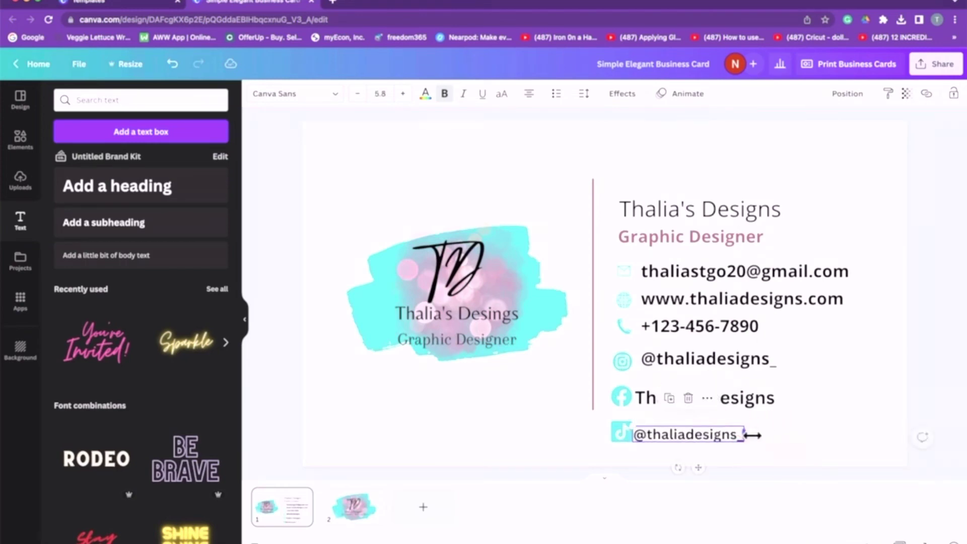
{"action": "left_click_drag", "start_coordinate": [701, 469], "coordinate": [705, 468]}
Shrink the Facebook business name, narrow the Instagram handle box, and check the logo side.
{"action": "left_click", "coordinate": [758, 401]}
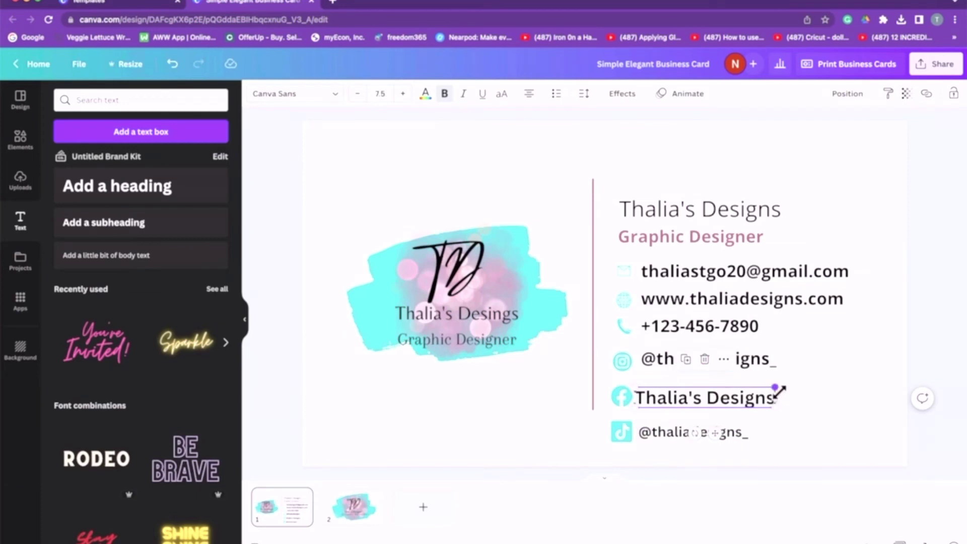
{"action": "left_click_drag", "start_coordinate": [780, 390], "coordinate": [762, 390]}
{"action": "left_click", "coordinate": [757, 363]}
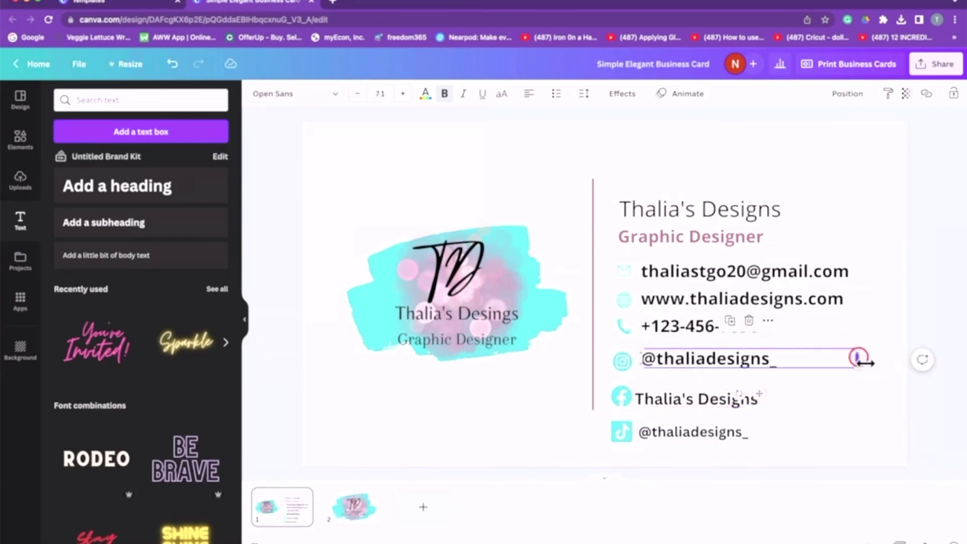
{"action": "left_click_drag", "start_coordinate": [860, 358], "coordinate": [792, 360]}
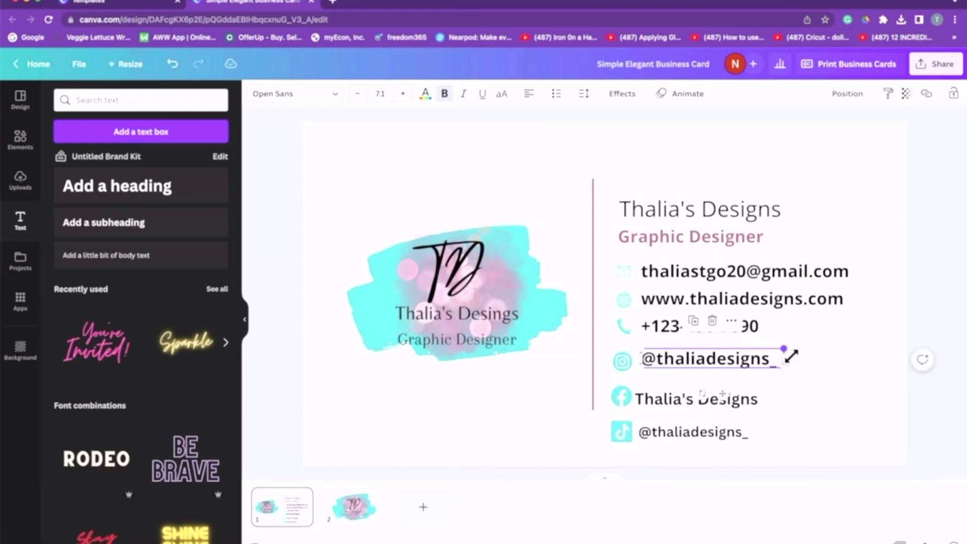
{"action": "left_click", "coordinate": [750, 331]}
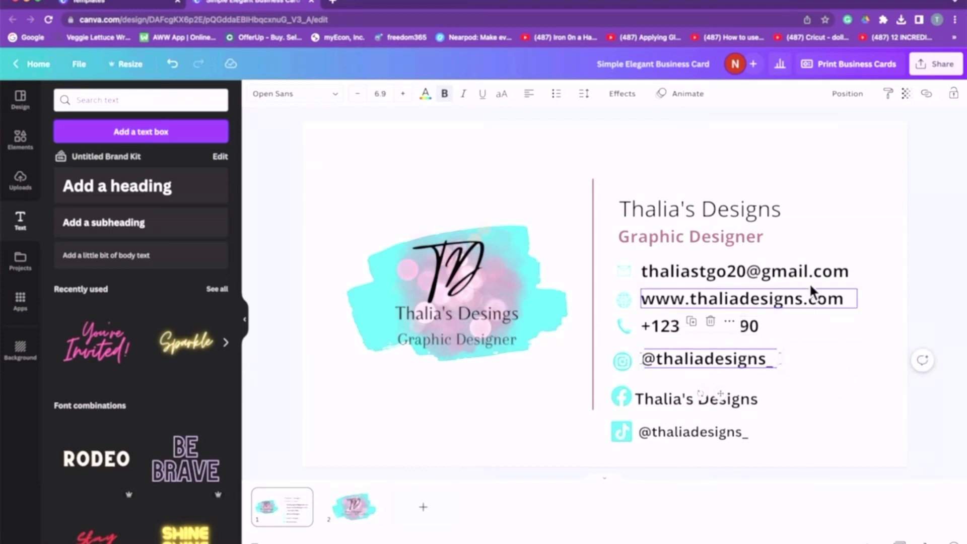
{"action": "left_click", "coordinate": [751, 171]}
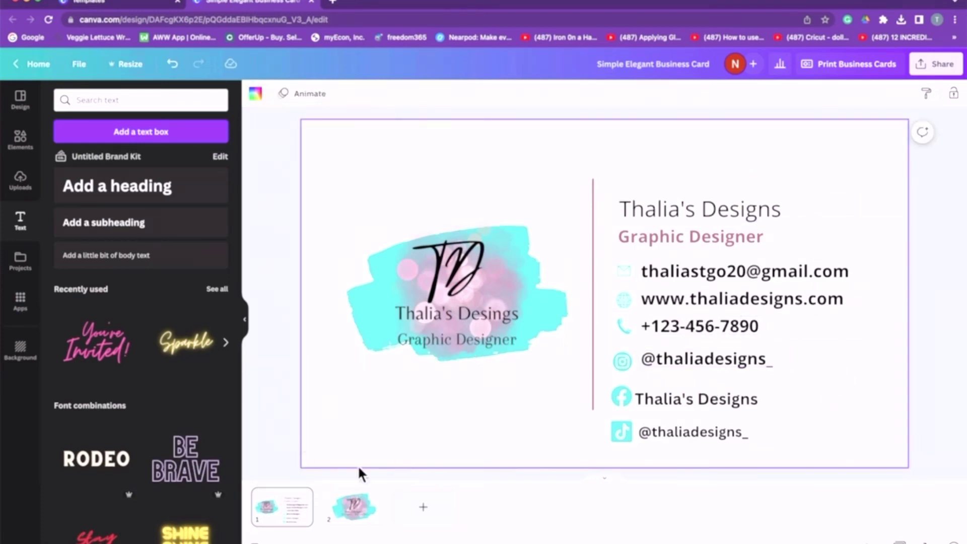
{"action": "left_click", "coordinate": [355, 509]}
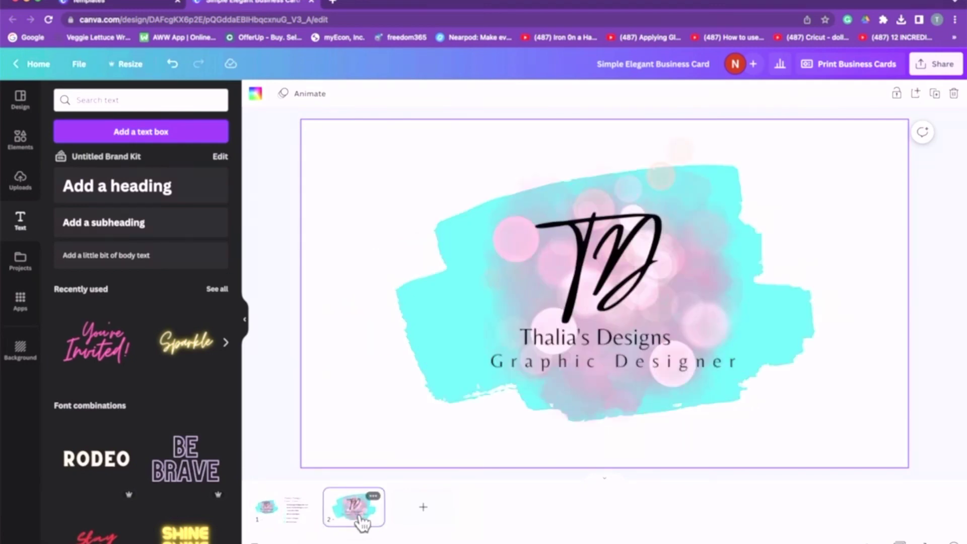
{"action": "left_click", "coordinate": [287, 519]}
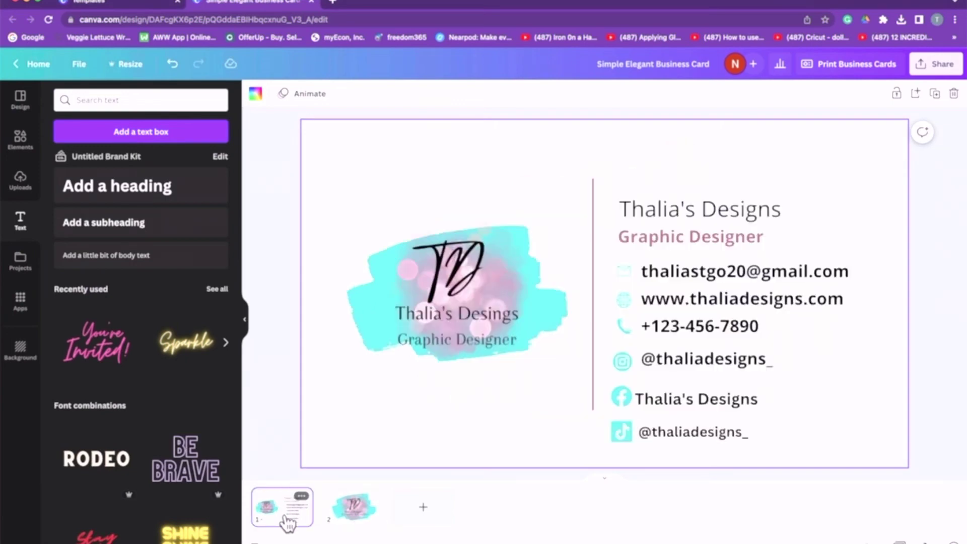